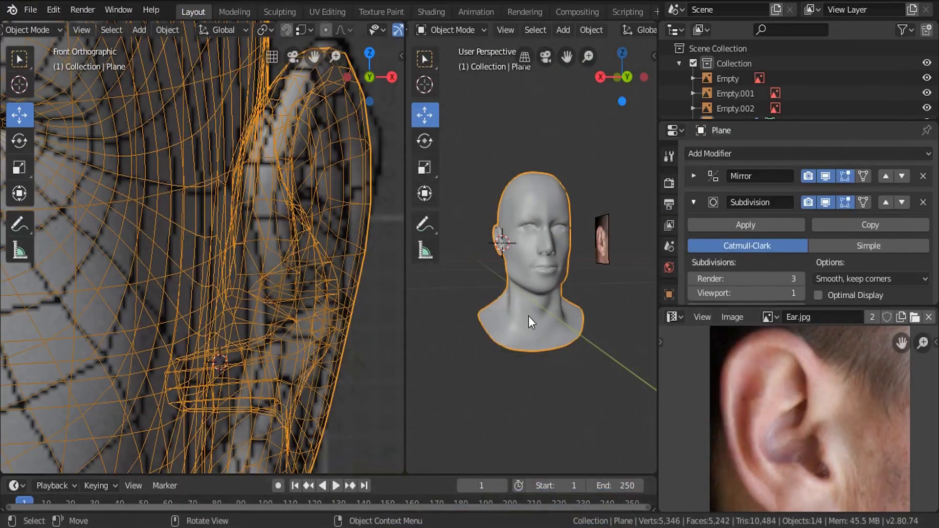
Delete the ear reference image standing beside the head
click(599, 247)
key(x)
click(586, 249)
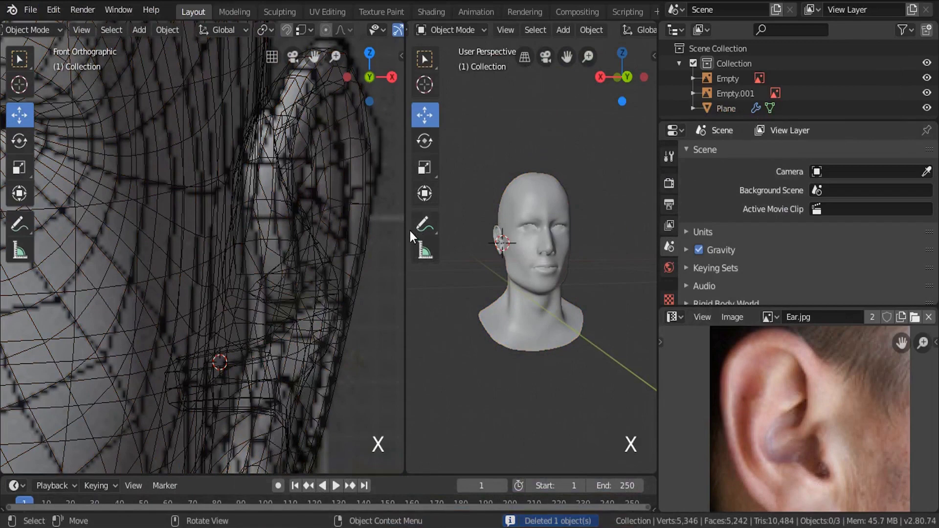
Join the two 3D viewports into a single one that keeps the perspective view
right_click(406, 230)
click(359, 235)
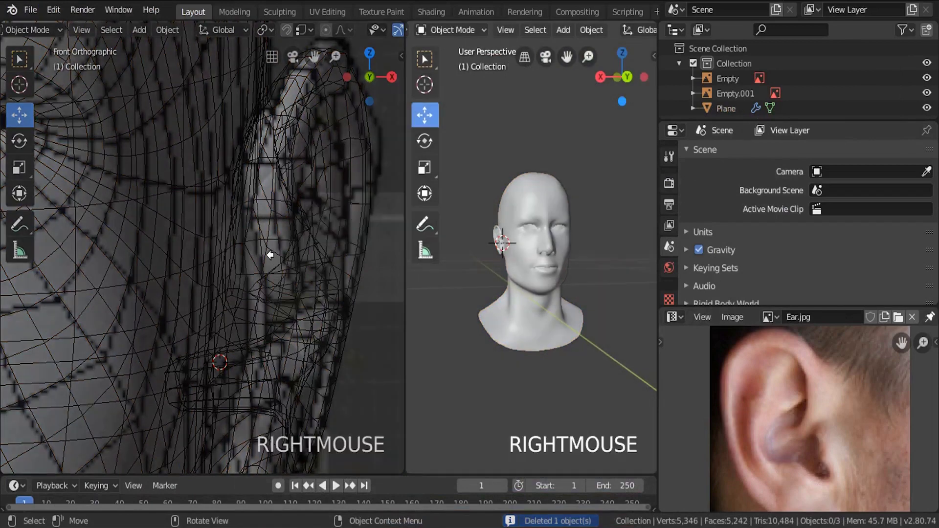
click(362, 239)
middle_drag(362, 239, 312, 228)
Add a loop cut around the head mesh's inner lips and slide it close to the outer lip border
click(340, 265)
key(KP_Decimal)
scroll(316, 240, up, 5)
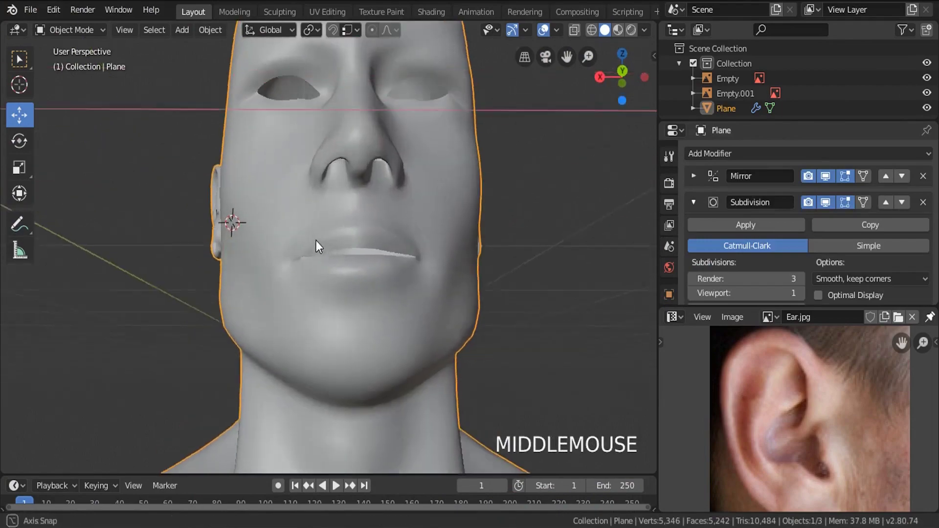
key(Tab)
middle_drag(328, 277, 426, 279)
scroll(415, 289, up, 3)
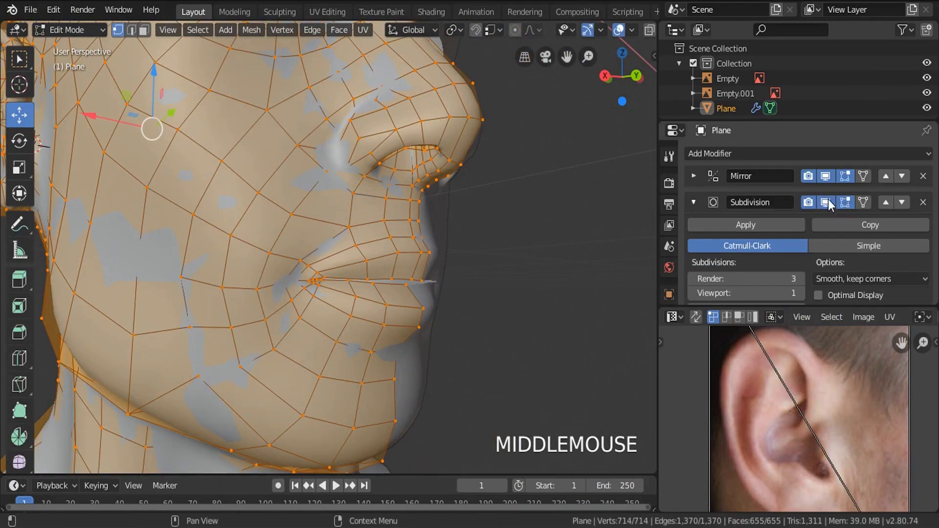
middle_drag(413, 240, 314, 271)
scroll(319, 266, up, 3)
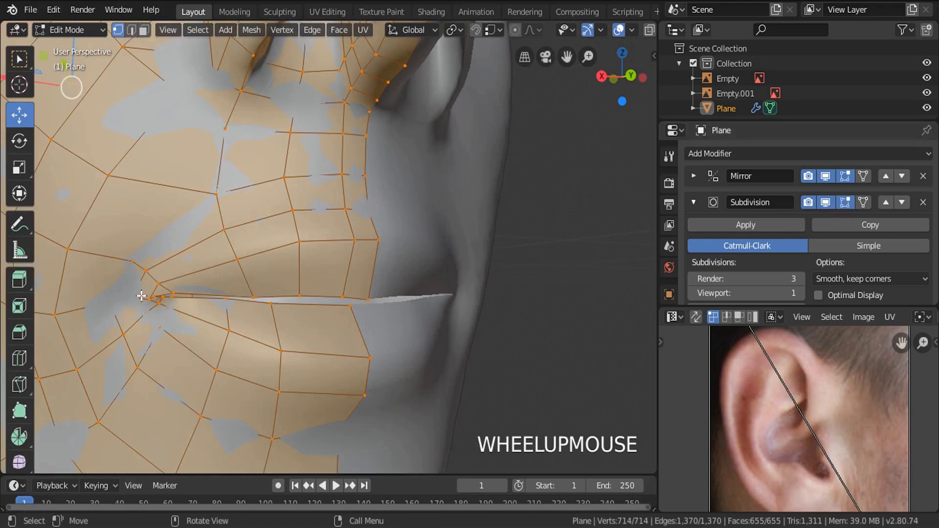
key(ctrl+r)
click(307, 262)
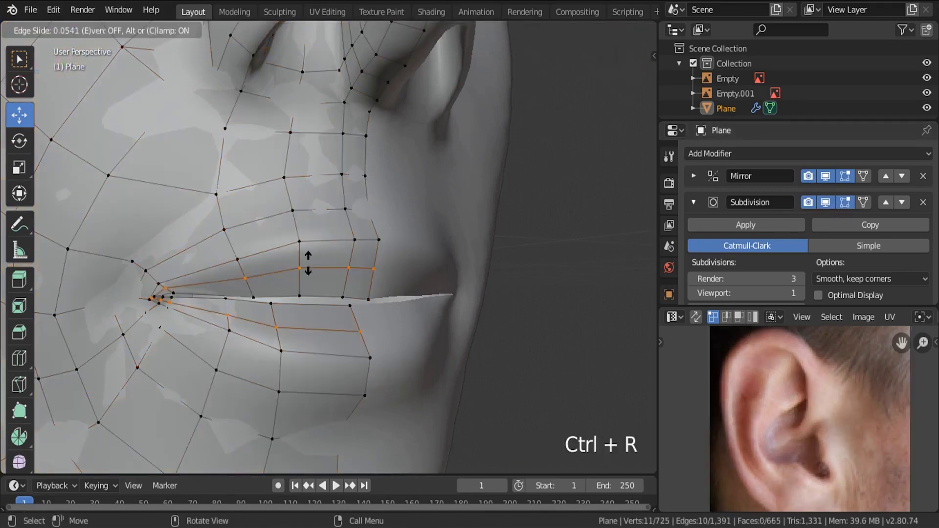
click(315, 239)
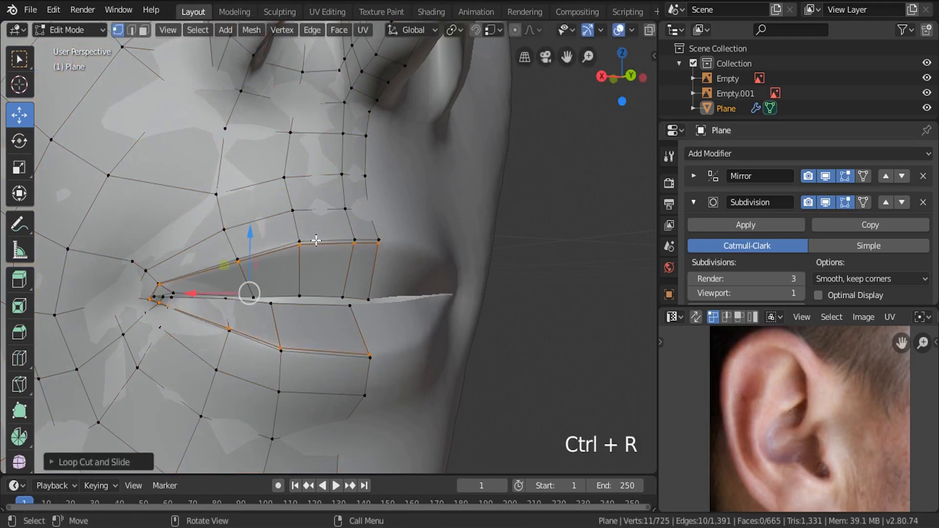
key(Tab)
Slide two lower-lip vertices of the new loop up toward the mouth opening
scroll(359, 229, down, 4)
middle_drag(359, 230, 384, 289)
scroll(379, 258, up, 3)
key(Tab)
scroll(384, 289, up, 2)
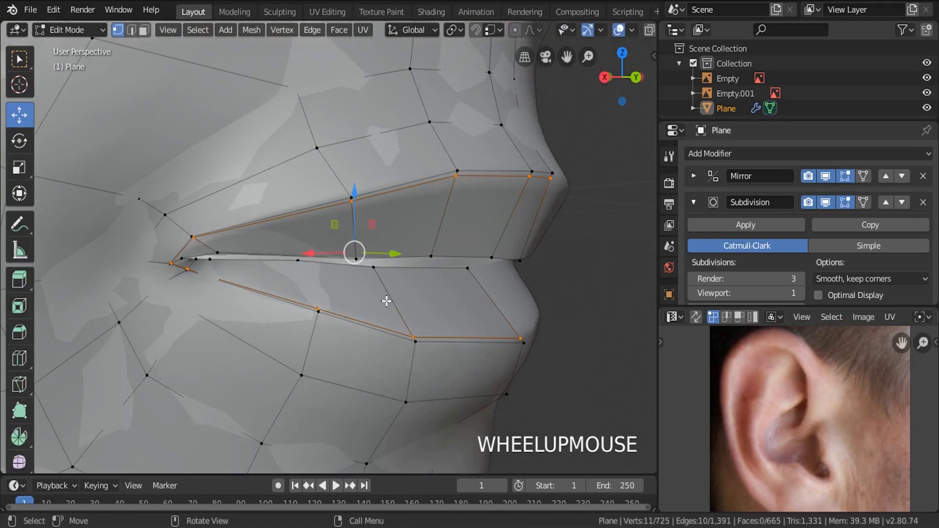
click(403, 324)
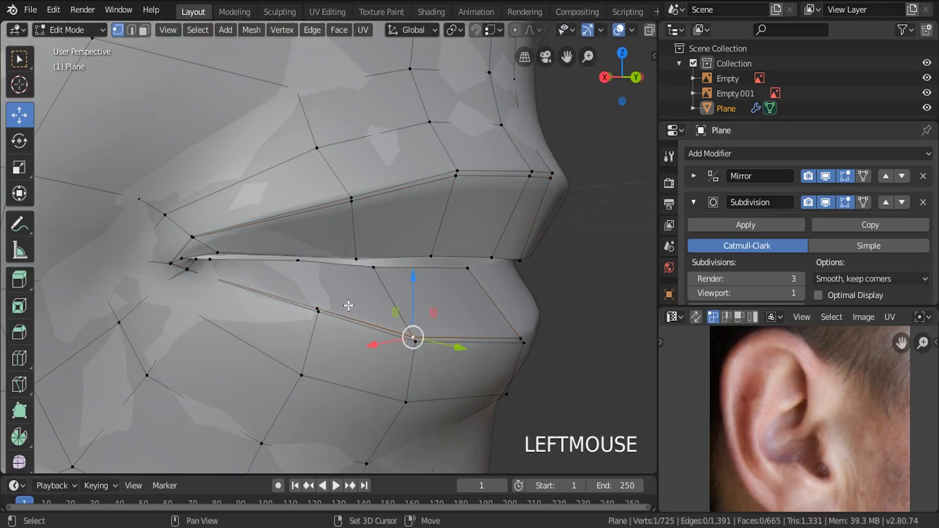
key(g)
key(g)
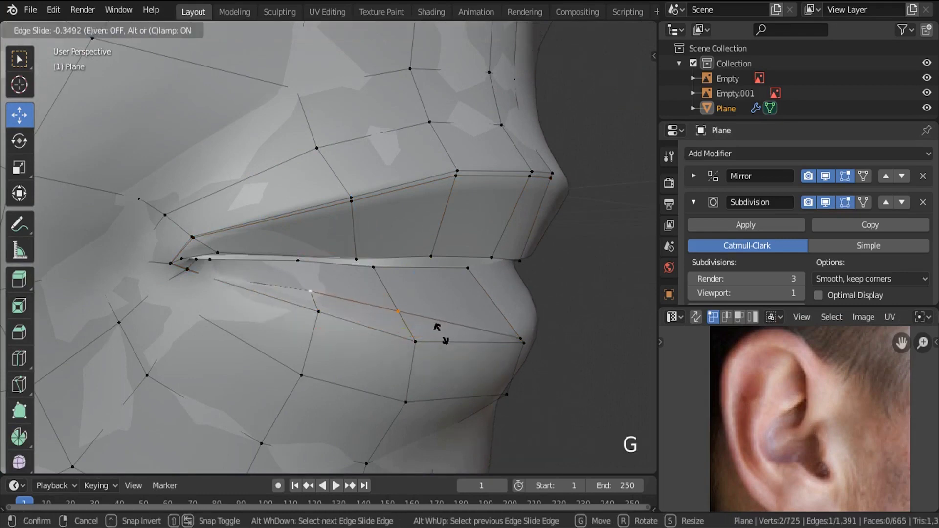
click(435, 326)
Slide the new loop's front lower-lip vertex up level with its neighbour and move it slightly forward along Y
click(520, 337)
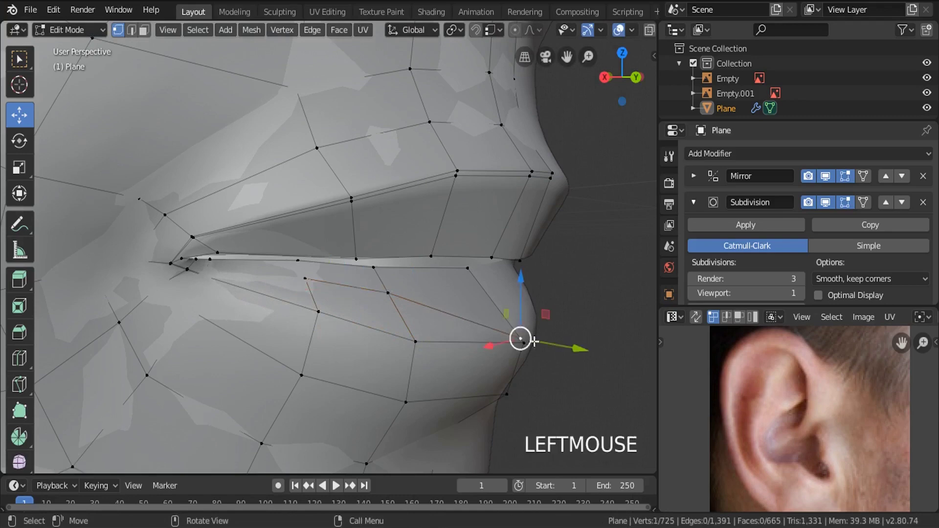
key(g)
key(g)
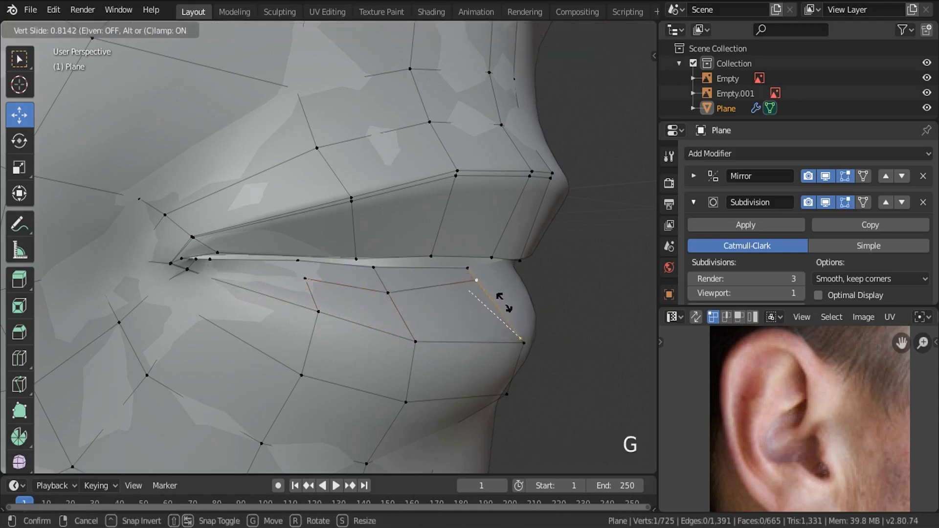
click(519, 314)
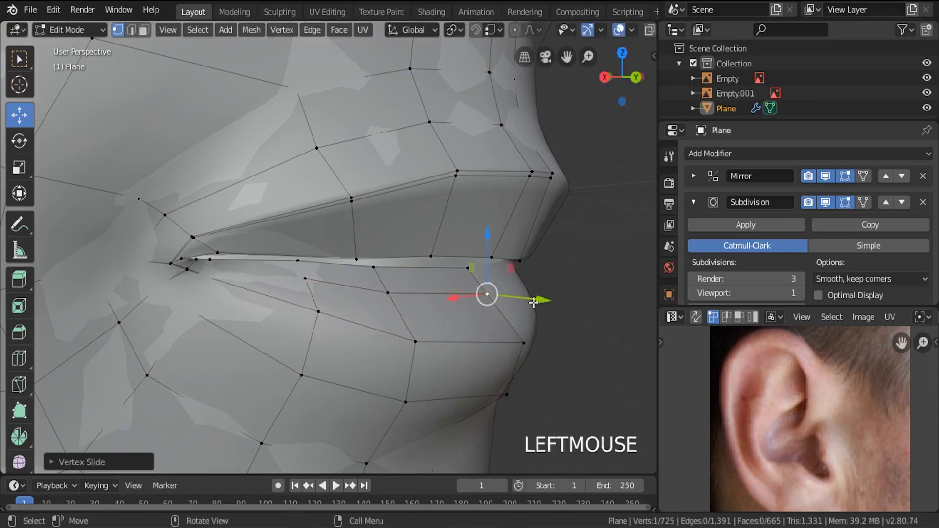
drag(534, 302, 546, 304)
Move the loop's other two lower-lip vertices forward along Y, the middle one about 0.016 m and the outer one about 0.012 m
click(391, 295)
drag(431, 299, 446, 303)
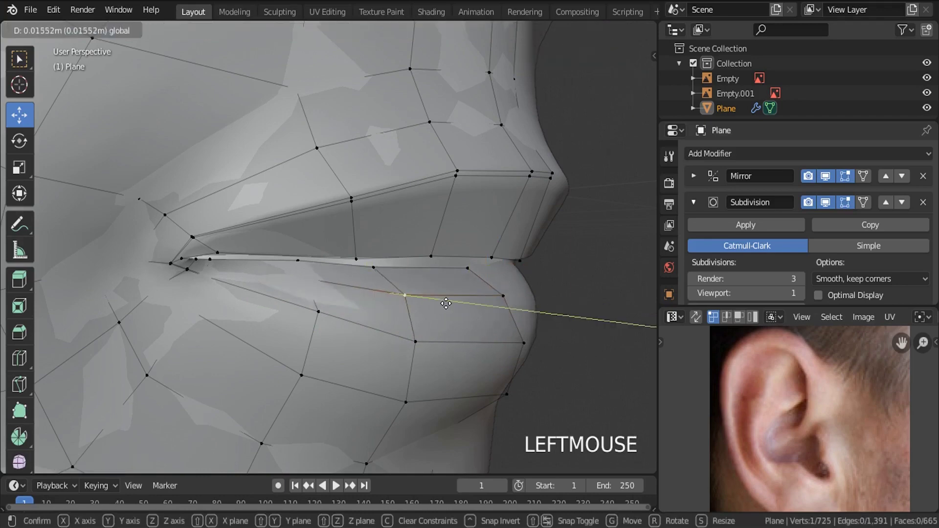
click(446, 304)
click(296, 278)
key(g)
key(g)
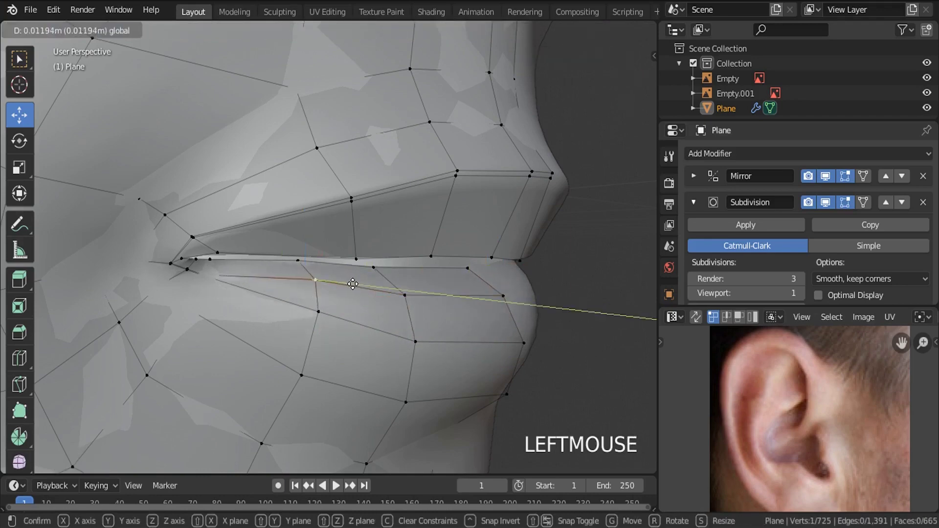
click(352, 285)
key(Tab)
Extrude the edge loop at the mouth opening inward along Y and raise it slightly along Z
scroll(447, 286, down, 5)
middle_drag(447, 286, 383, 287)
key(KP_Decimal)
scroll(342, 274, up, 6)
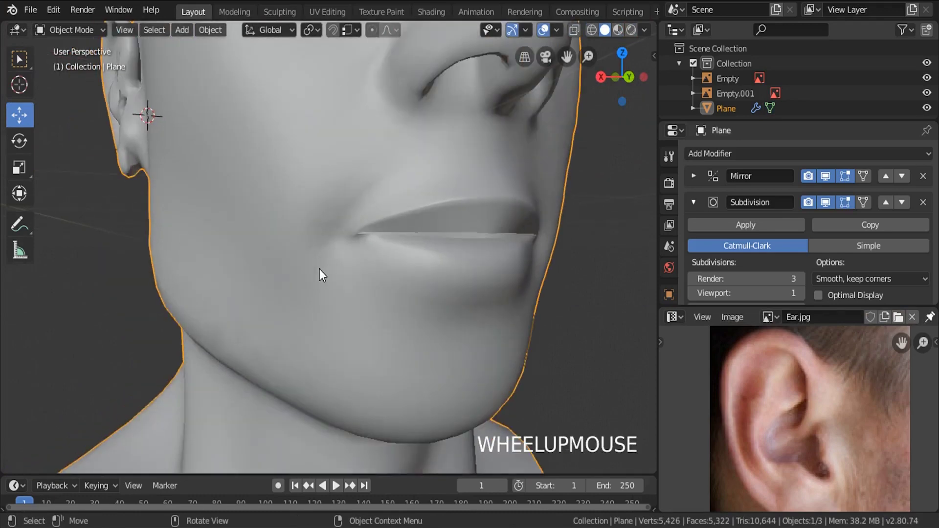
middle_drag(319, 269, 340, 251)
key(Tab)
middle_drag(342, 216, 349, 291)
alt+click(350, 209)
key(KP_Decimal)
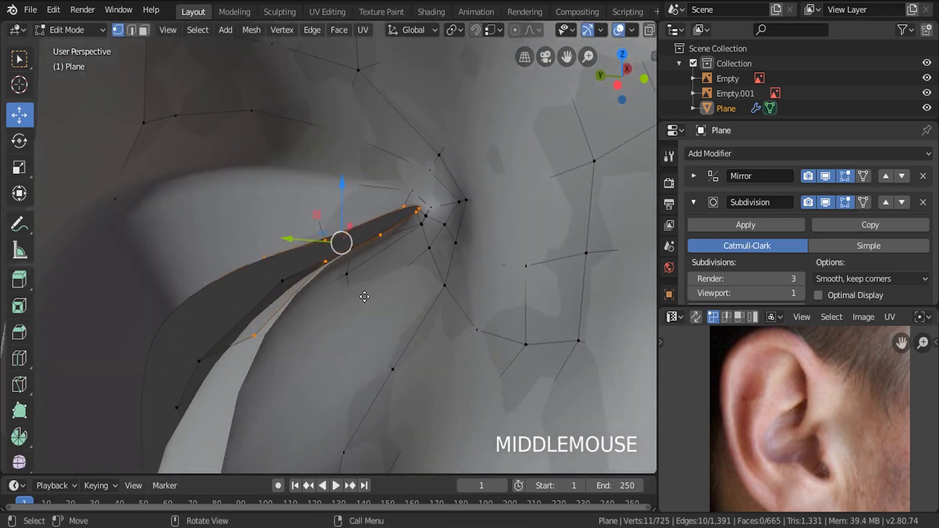
key(e)
key(y)
click(426, 301)
drag(409, 196, 409, 185)
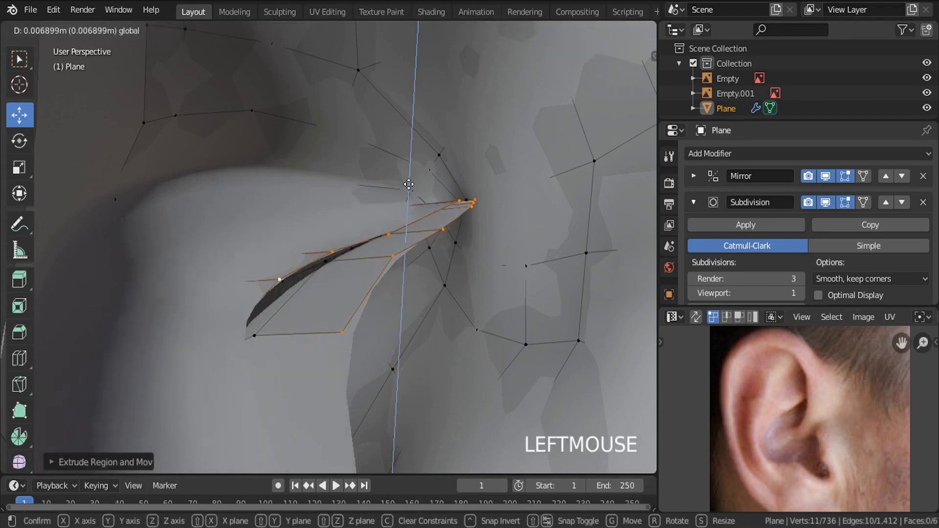
click(413, 172)
key(Tab)
Raise the two stacked upper-lip border vertices beside the centreline about 0.017 m along Z to shape the lip's peak
middle_drag(288, 266, 436, 228)
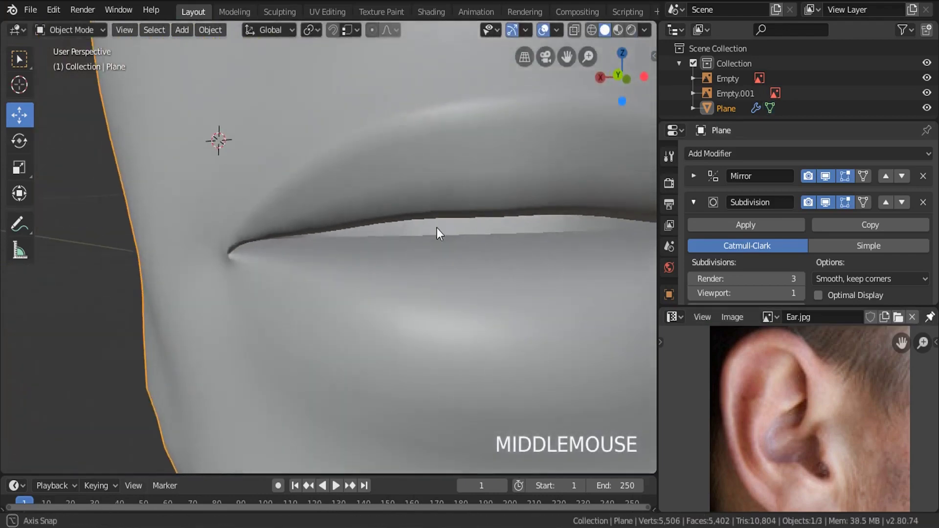
scroll(429, 268, down, 5)
middle_drag(406, 277, 430, 287)
scroll(436, 286, up, 3)
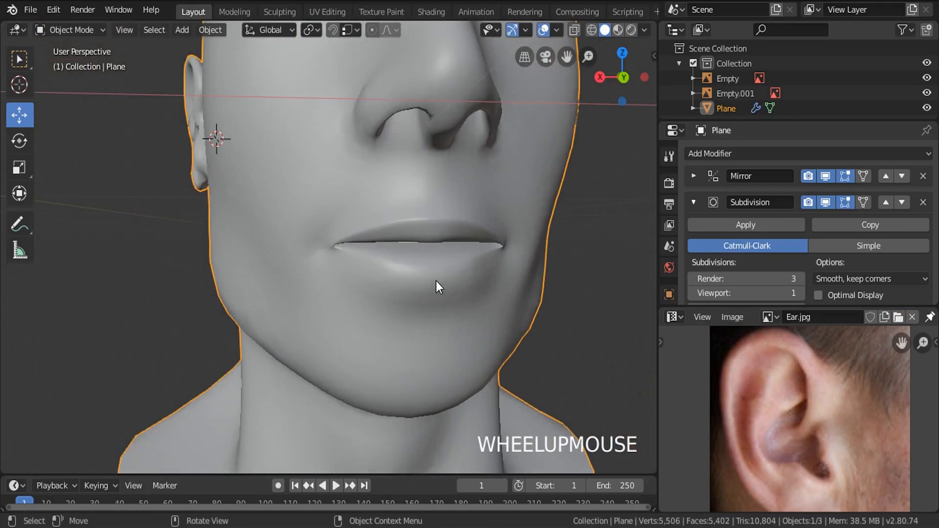
key(Tab)
scroll(440, 199, up, 4)
key(a)
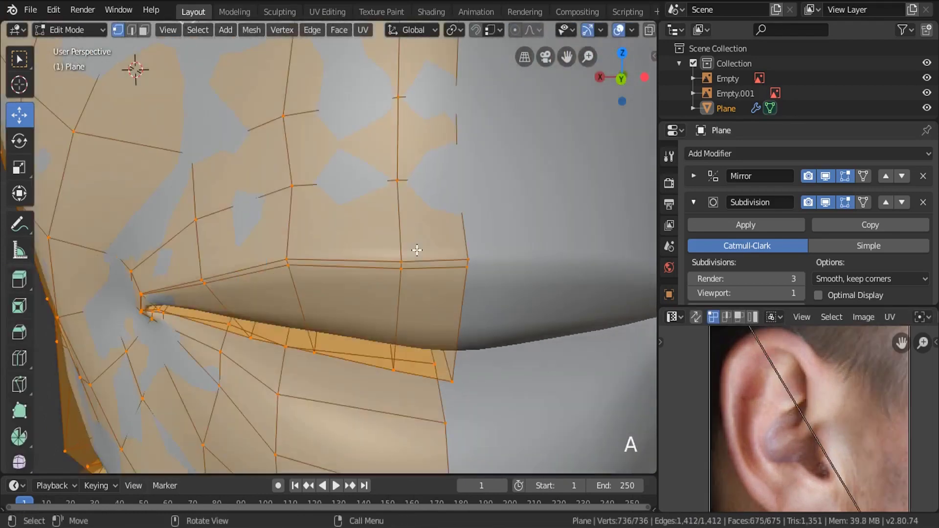
key(alt+a)
key(c)
click(403, 264)
right_click(401, 243)
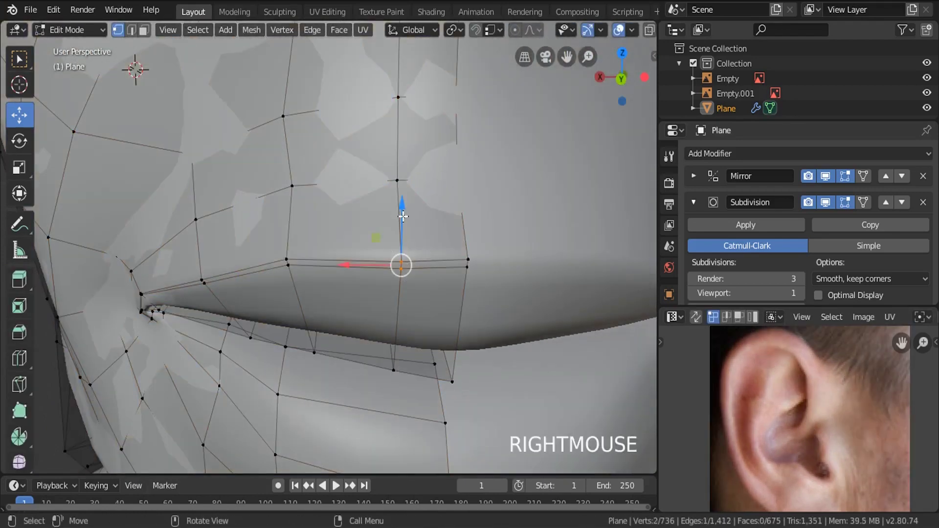
drag(404, 216, 415, 170)
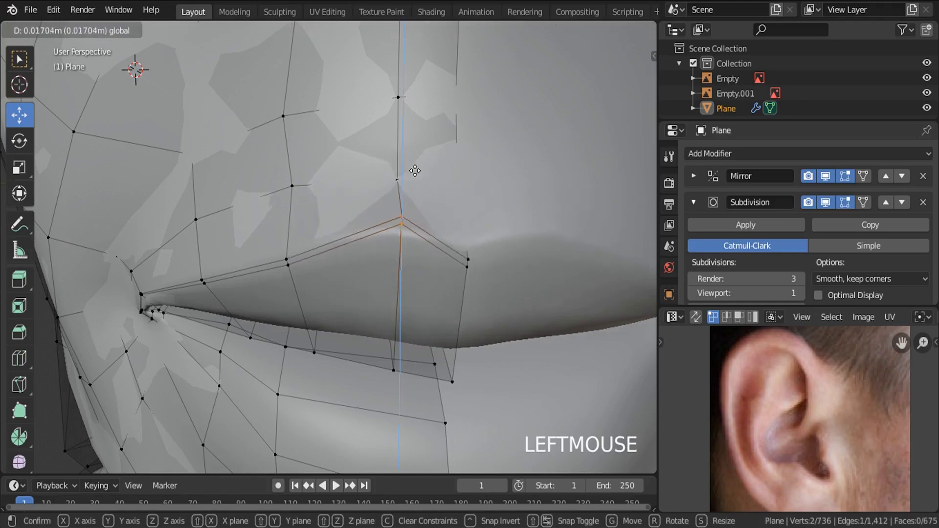
scroll(417, 219, down, 4)
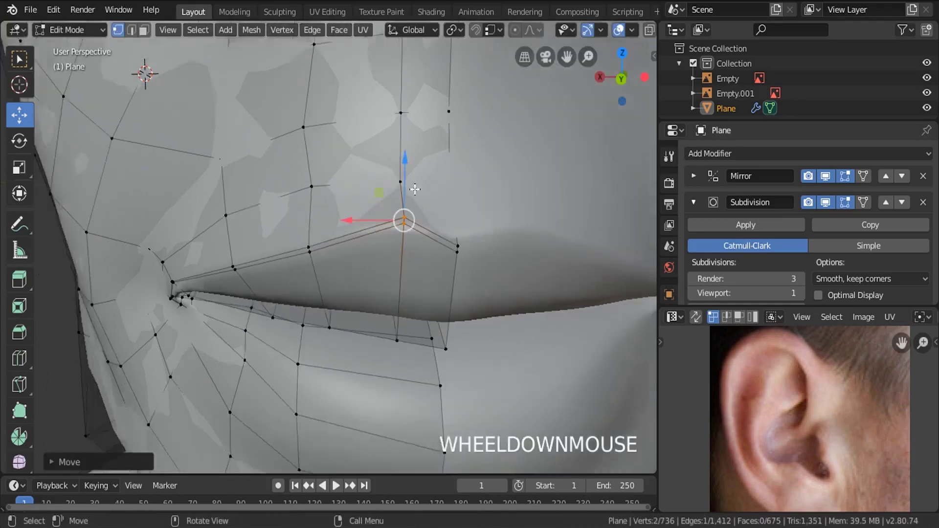
Add a vertical loop cut from the nostril through the upper lip, close beside the lip peak's edge column
key(ctrl+r)
scroll(415, 210, down, 3)
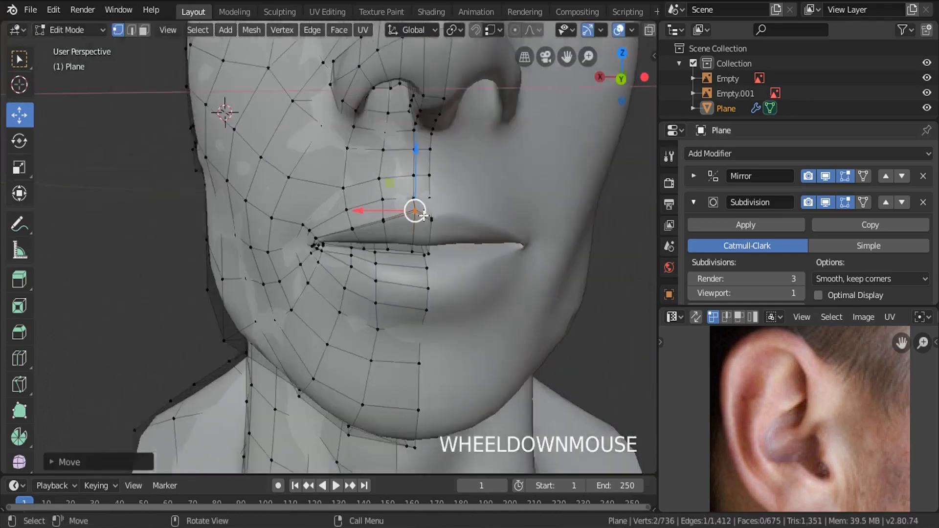
middle_drag(416, 210, 414, 302)
scroll(414, 306, up, 2)
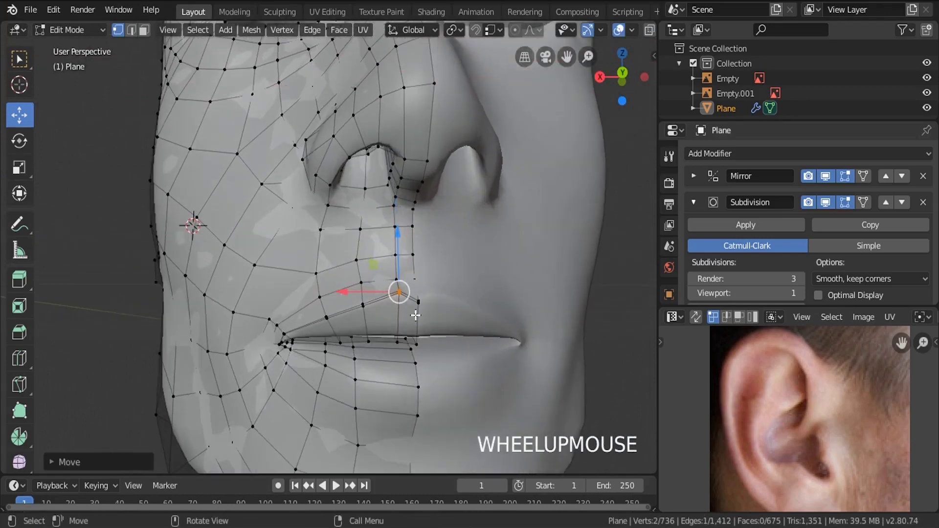
key(ctrl+r)
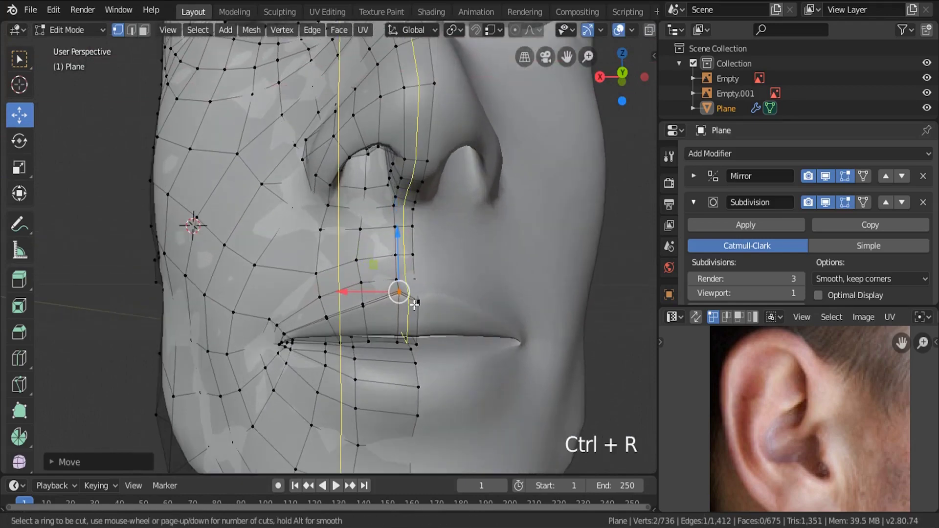
click(383, 301)
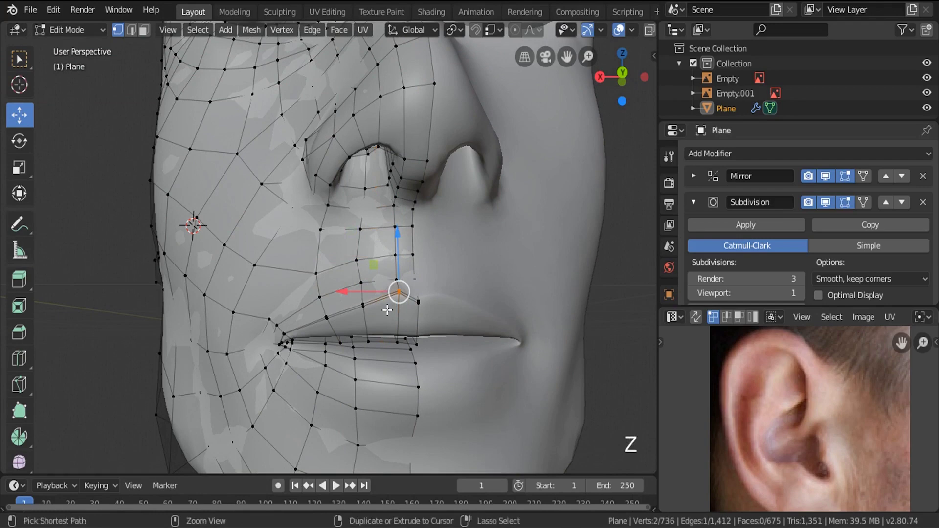
key(ctrl+r)
click(394, 308)
click(395, 307)
scroll(394, 297, up, 3)
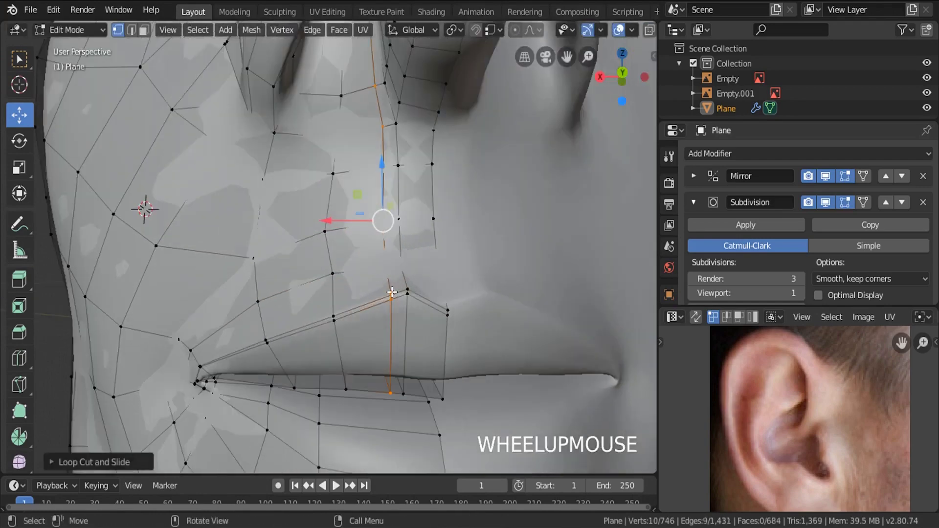
Raise the new vertical loop's upper-lip border vertices slightly along Z to level them with the lip peak
key(a)
key(a)
key(c)
click(387, 298)
right_click(387, 297)
drag(386, 258, 388, 245)
key(Tab)
Select the row of vertices along the upper lip's lower edge and move it slightly forward along Y
scroll(419, 272, down, 5)
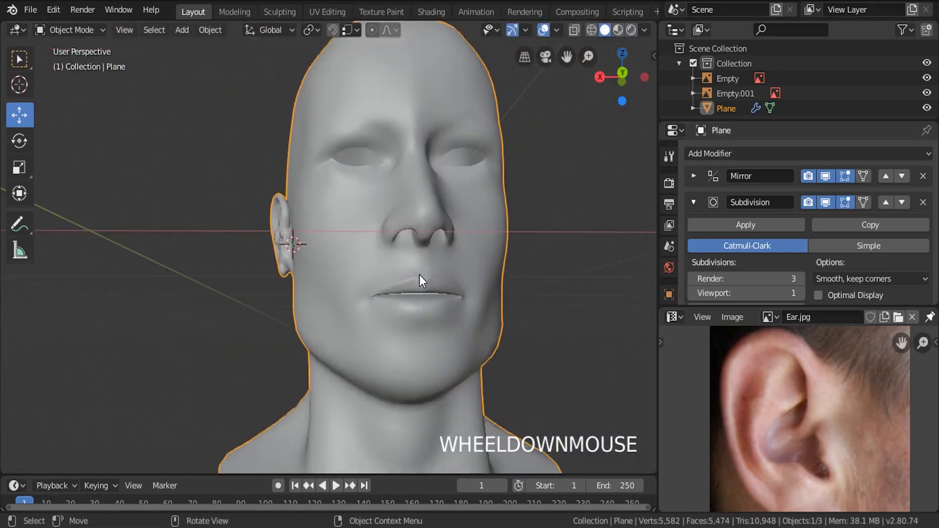
middle_drag(418, 275, 419, 318)
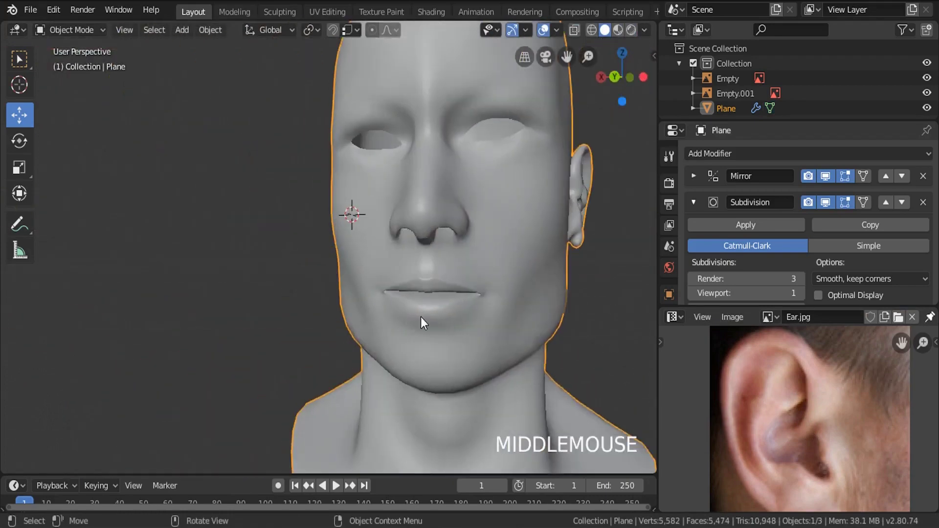
key(KP_Decimal)
scroll(268, 263, up, 2)
middle_drag(268, 262, 382, 273)
scroll(356, 247, up, 3)
key(Tab)
scroll(352, 244, up, 3)
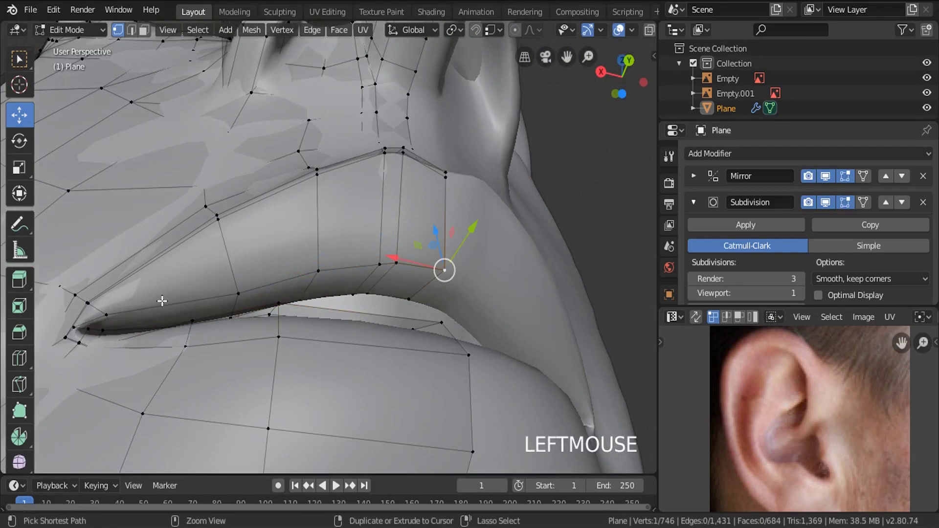
ctrl+click(237, 294)
drag(375, 233, 403, 223)
key(Tab)
middle_drag(404, 223, 381, 248)
scroll(381, 248, down, 2)
scroll(392, 251, down, 2)
middle_drag(465, 293, 413, 247)
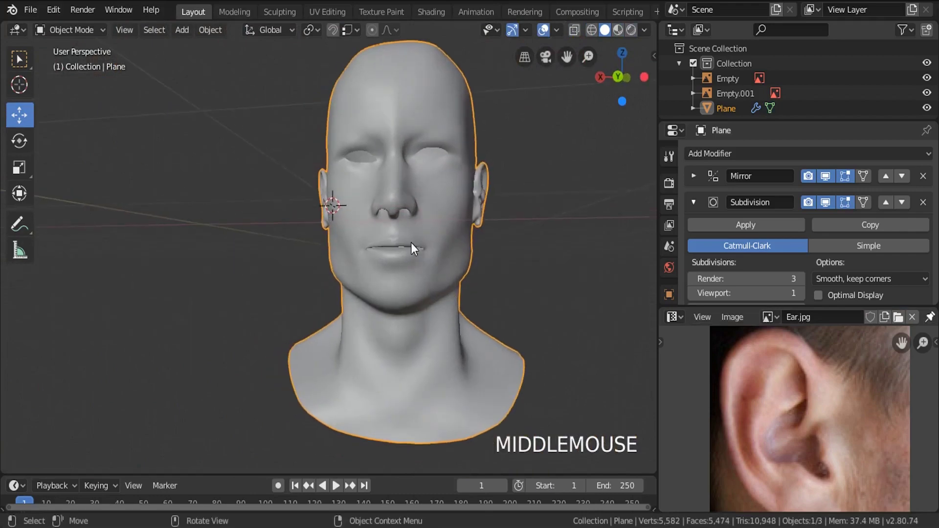
scroll(360, 262, up, 5)
key(Tab)
middle_drag(341, 258, 388, 216)
scroll(390, 219, up, 3)
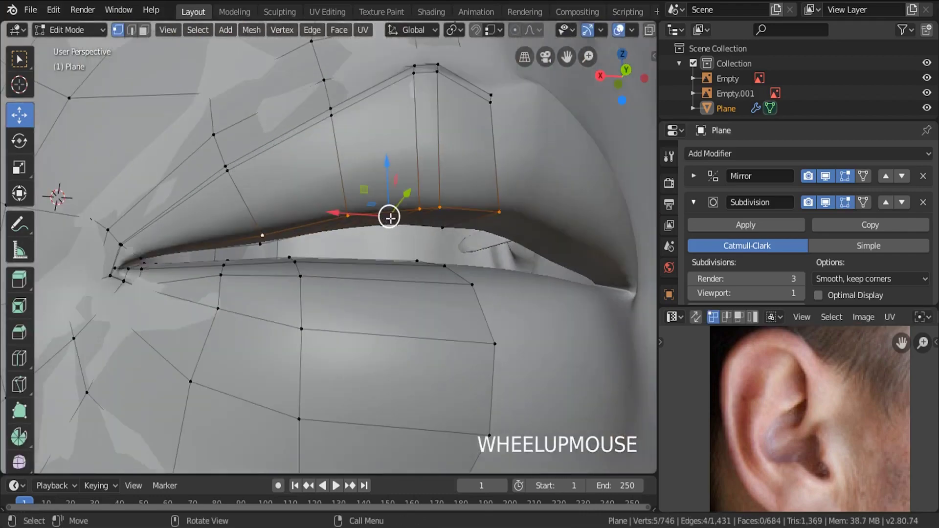
drag(385, 166, 394, 193)
right_click(394, 193)
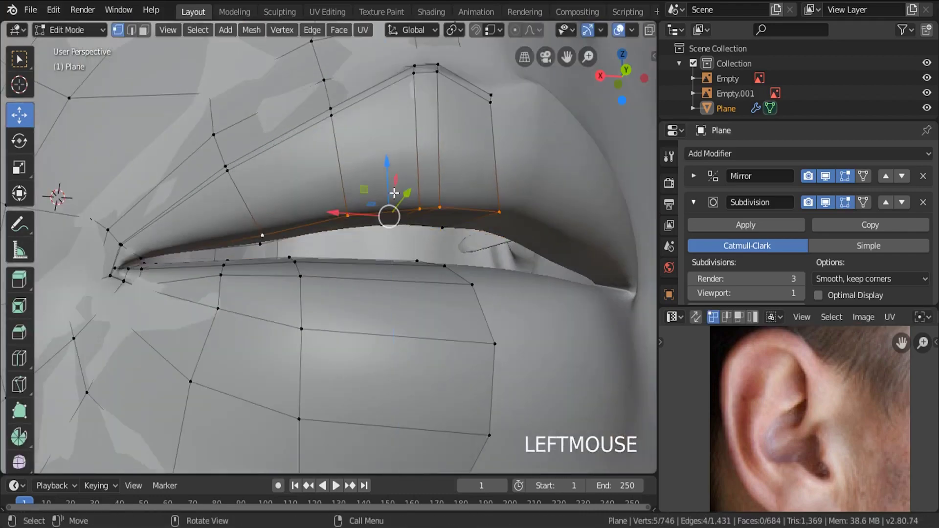
Reposition a single vertex on the upper lip's lower edge to smooth the lip line
drag(262, 216, 275, 237)
scroll(281, 242, down, 2)
scroll(282, 242, down, 3)
key(Tab)
middle_drag(363, 262, 331, 281)
key(Tab)
scroll(268, 266, up, 2)
drag(268, 211, 277, 191)
middle_drag(277, 190, 393, 291)
key(Tab)
scroll(395, 283, down, 6)
scroll(396, 303, up, 3)
key(Tab)
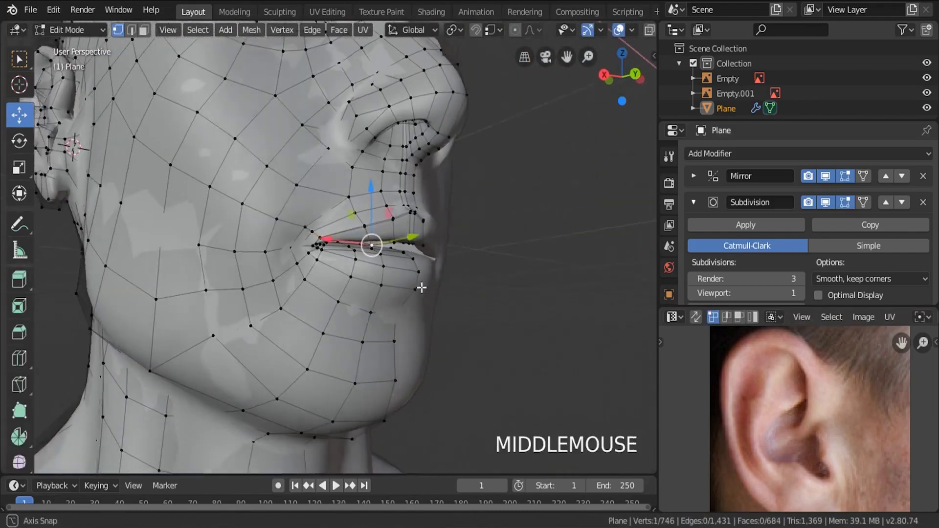
Add an edge loop around the mouth and slide it tightly against the outer border of the lips
scroll(392, 293, up, 3)
key(ctrl+r)
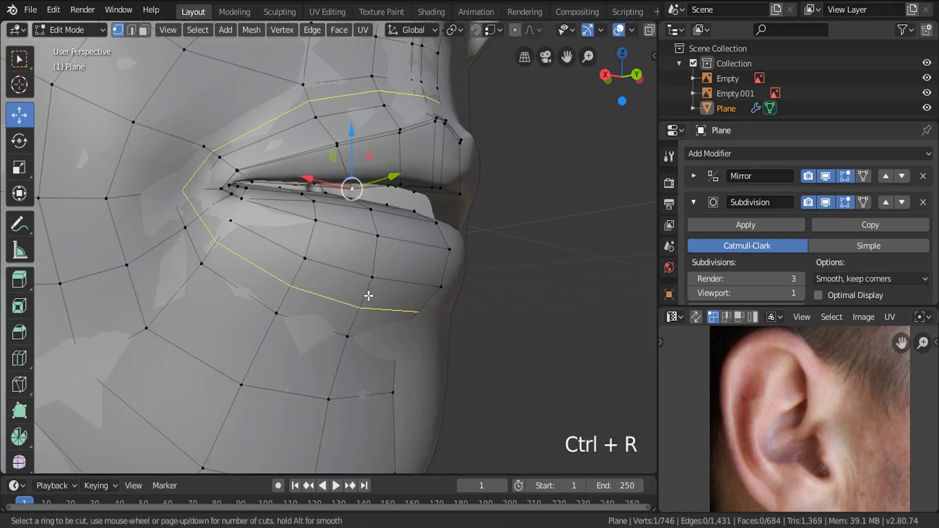
click(368, 296)
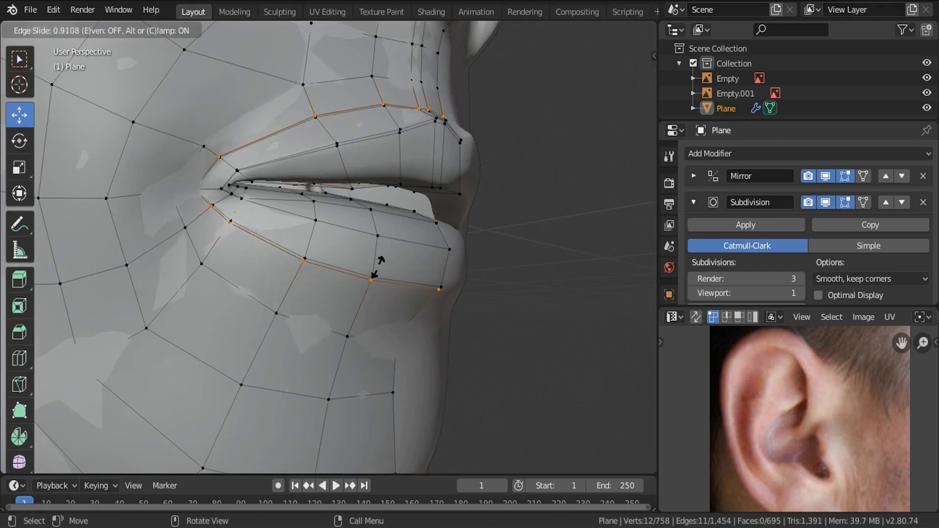
click(376, 266)
Deselect the new loop's lower-lip part and slide its upper-lip vertices up, away from the lip border
key(c)
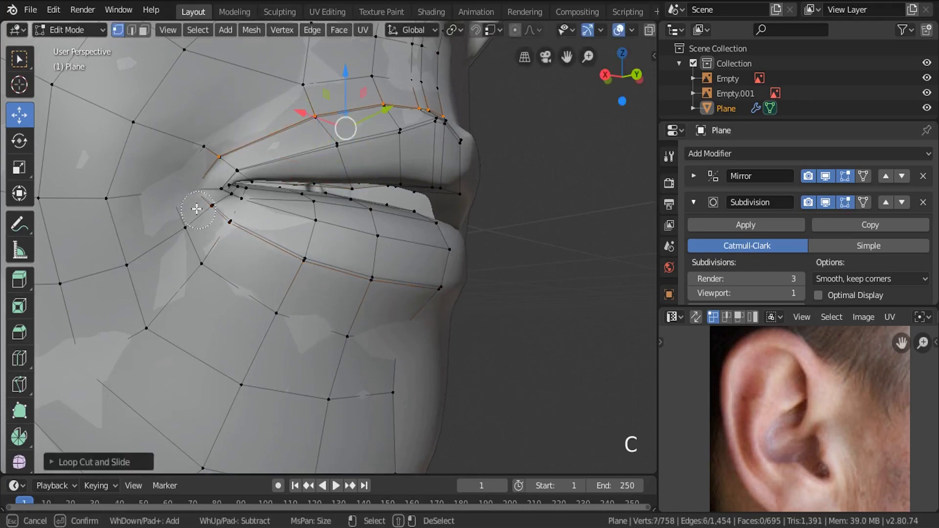
key(Escape)
key(g)
key(g)
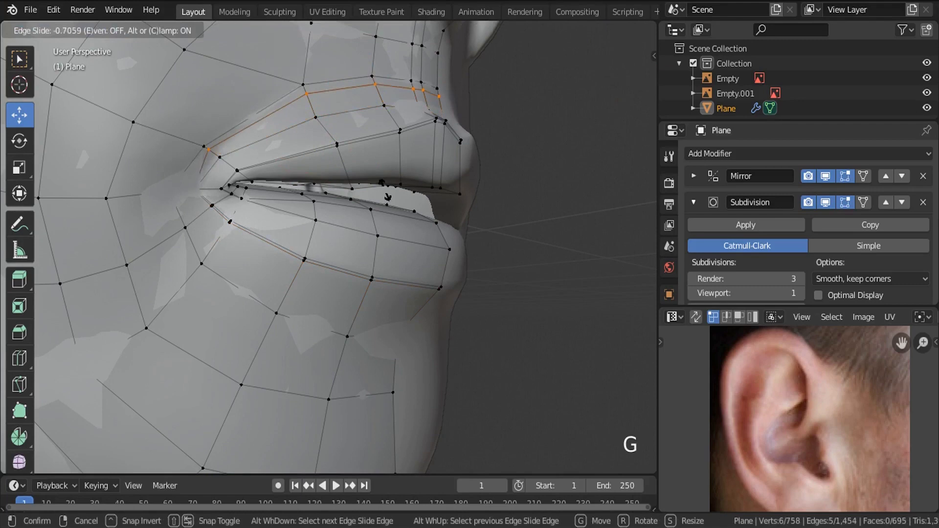
click(390, 201)
scroll(390, 200, down, 6)
key(Tab)
middle_drag(386, 217, 359, 252)
scroll(359, 251, down, 4)
middle_drag(419, 269, 505, 295)
scroll(362, 240, up, 3)
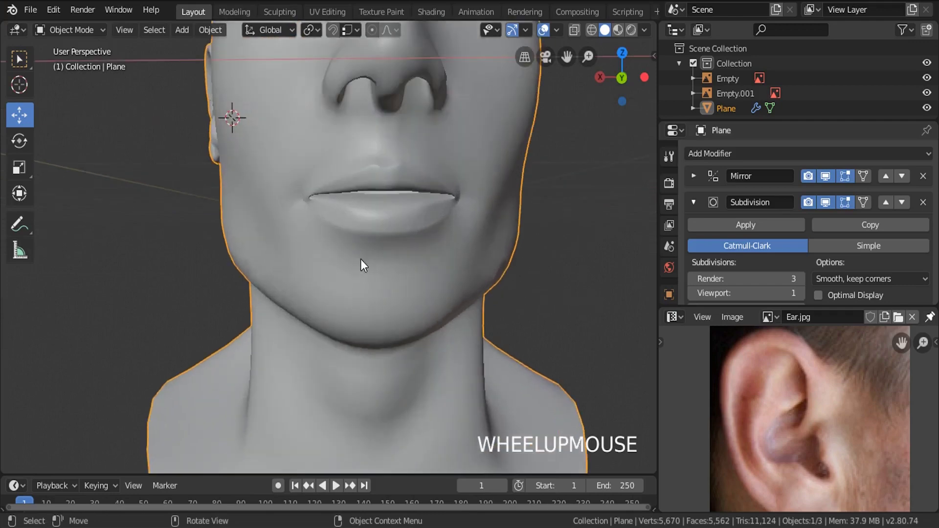
Nudge individual vertices around the lower part of the mouth to refine its shape
key(Tab)
middle_drag(365, 262, 430, 279)
scroll(358, 308, up, 4)
click(359, 308)
middle_drag(359, 309, 388, 307)
shift+click(390, 308)
drag(442, 317, 449, 320)
key(Tab)
mouse_move(406, 310)
middle_down()
mouse_move(445, 321)
mouse_move(310, 293)
mouse_move(384, 334)
mouse_move(463, 343)
mouse_move(363, 297)
mouse_move(340, 236)
mouse_move(389, 325)
mouse_move(402, 327)
middle_up()
scroll(301, 292, down, 3)
scroll(324, 282, up, 3)
scroll(442, 320, down, 2)
scroll(423, 216, up, 3)
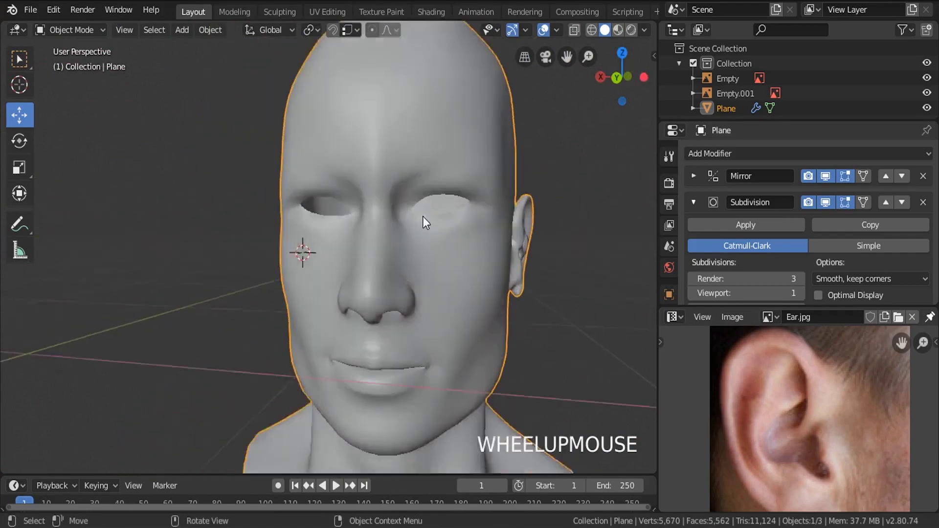
Move the lower eyelid edge vertex near the eye's inner corner slightly forward along Y
key(Tab)
middle_drag(410, 222, 382, 290)
scroll(420, 266, up, 3)
alt+click(404, 265)
scroll(348, 256, up, 4)
click(338, 260)
drag(383, 290, 399, 293)
middle_drag(398, 293, 440, 301)
click(440, 301)
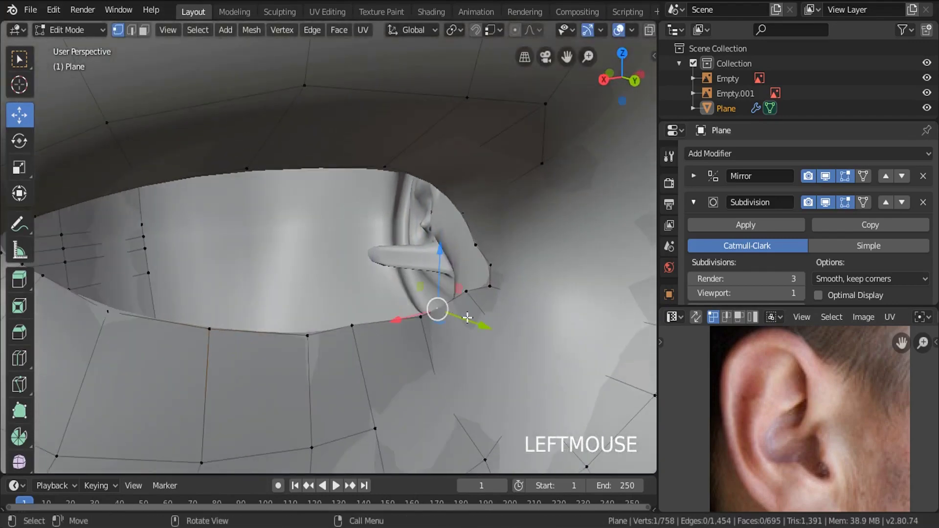
drag(467, 318, 478, 323)
drag(447, 272, 447, 266)
scroll(445, 274, down, 5)
key(Tab)
key(Tab)
Select the edge loop around the eye opening and extrude it about 0.002 m backward along Y
alt+click(406, 293)
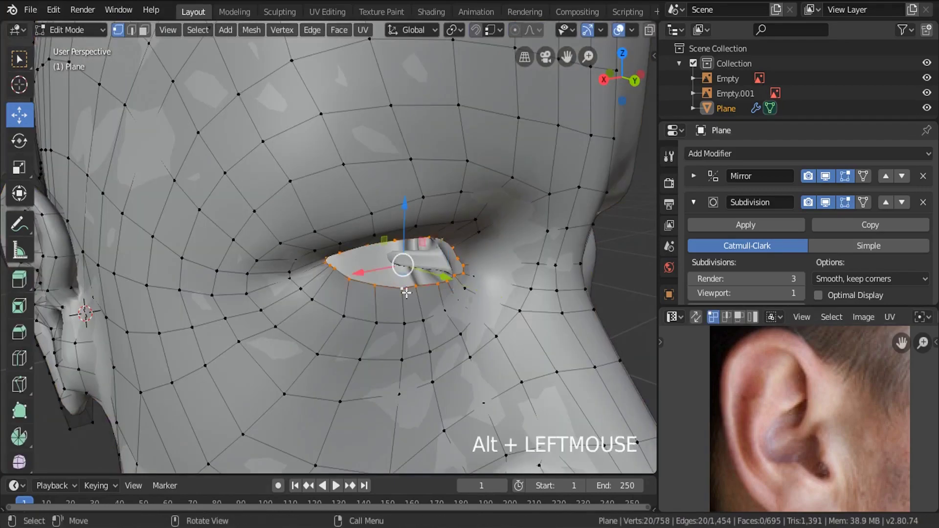
key(KP_Decimal)
middle_drag(447, 289, 430, 269)
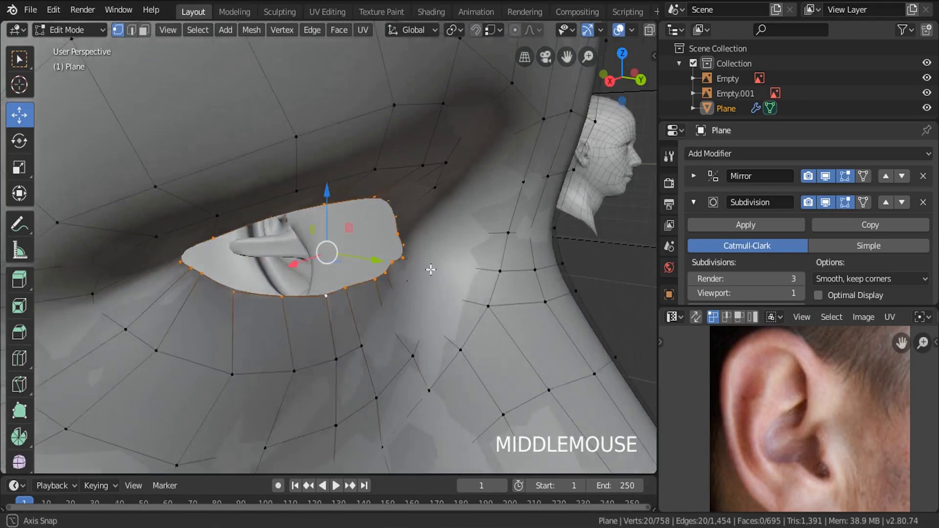
scroll(321, 278, up, 3)
key(e)
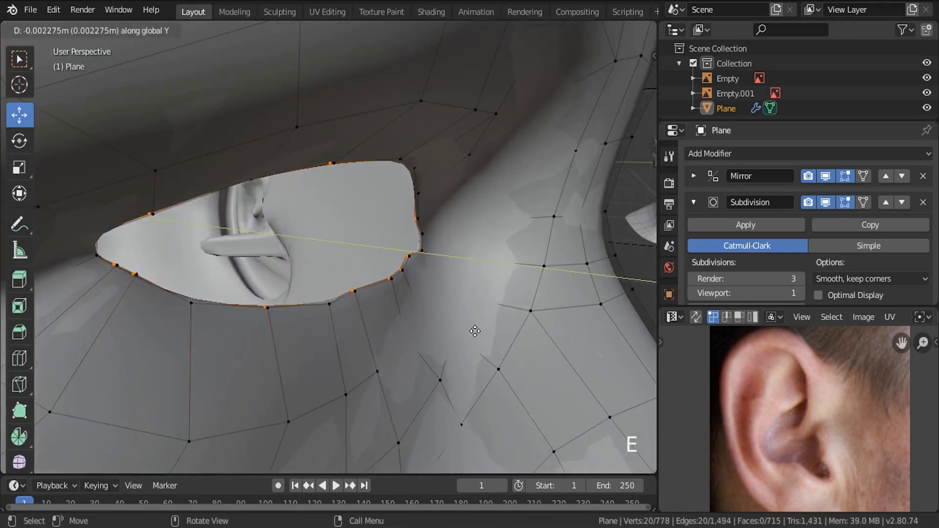
click(475, 331)
Extrude the eye opening's rim a second time, farther back along Y, to give the eyelids thickness
key(e)
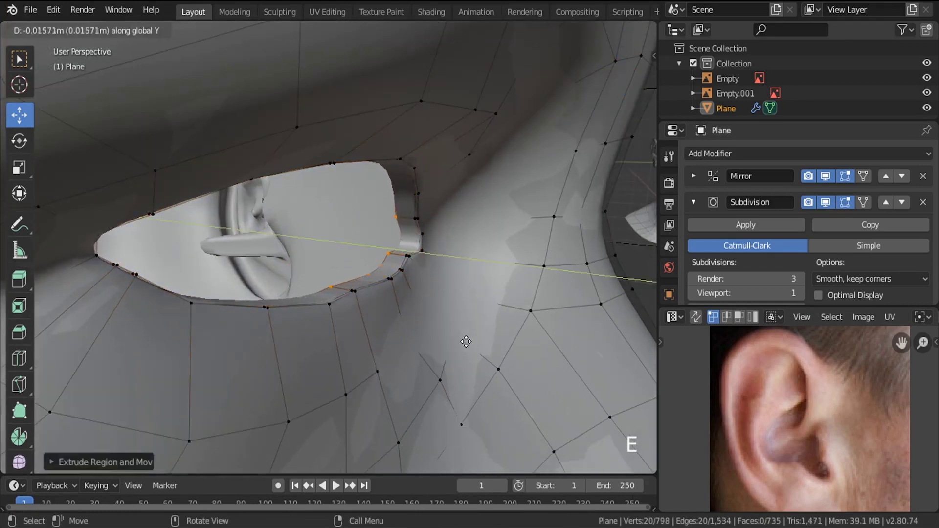
right_click(468, 341)
drag(361, 245, 368, 247)
key(Tab)
scroll(394, 272, down, 3)
middle_drag(394, 272, 321, 264)
In edge selection mode, select the two facing rim edges at the eye's inner corner and fill a face between them
key(Tab)
scroll(440, 275, up, 3)
middle_drag(440, 276, 486, 262)
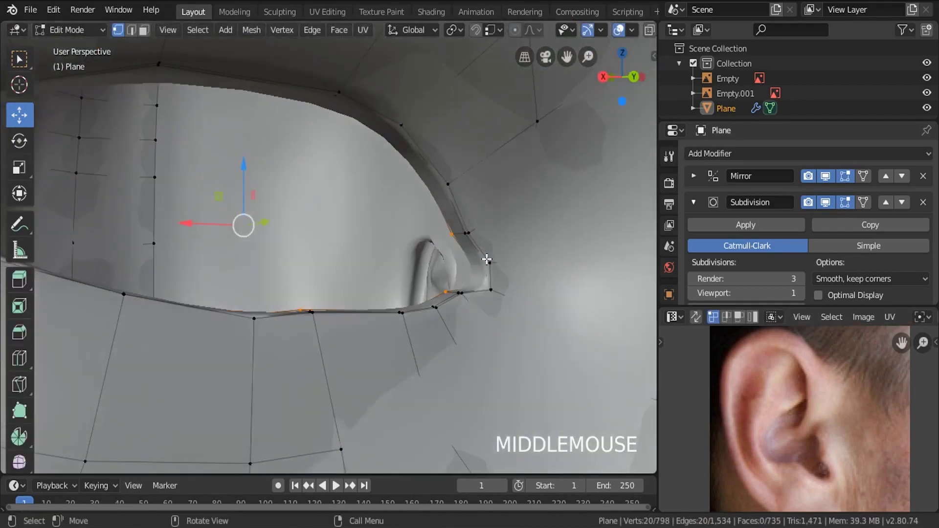
scroll(244, 64, up, 3)
click(131, 31)
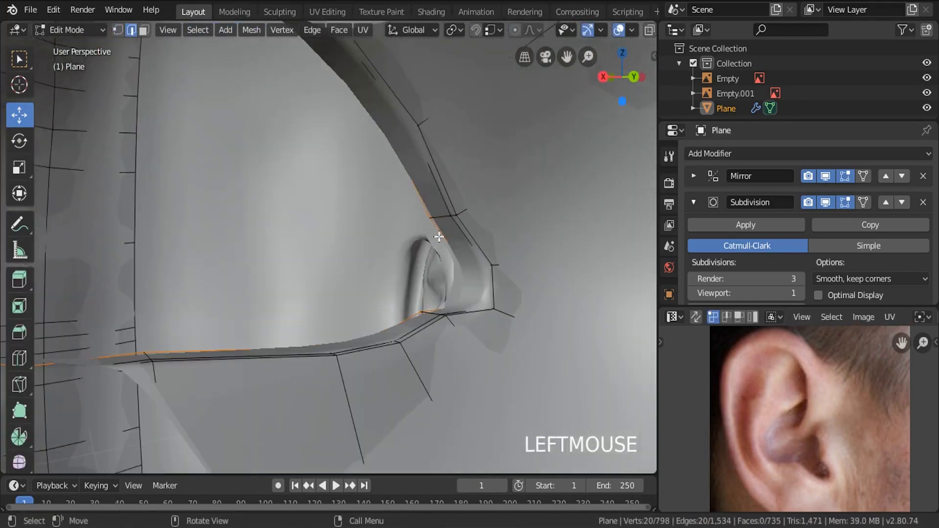
middle_drag(463, 293, 452, 293)
shift+click(455, 294)
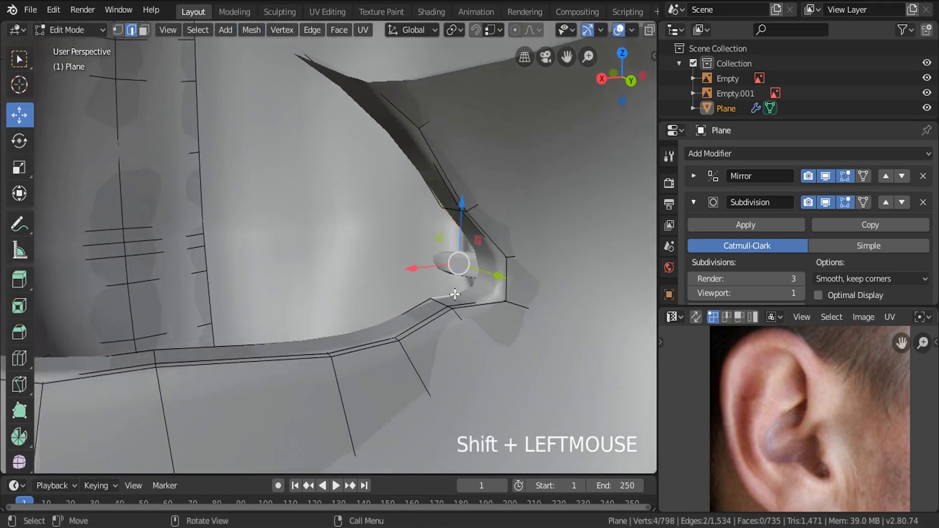
key(f)
Examine the filled inner eye corner and the eyelid rim from several angles on the smoothed head
key(Tab)
scroll(463, 278, down, 6)
middle_drag(464, 277, 507, 364)
scroll(457, 287, up, 8)
key(Tab)
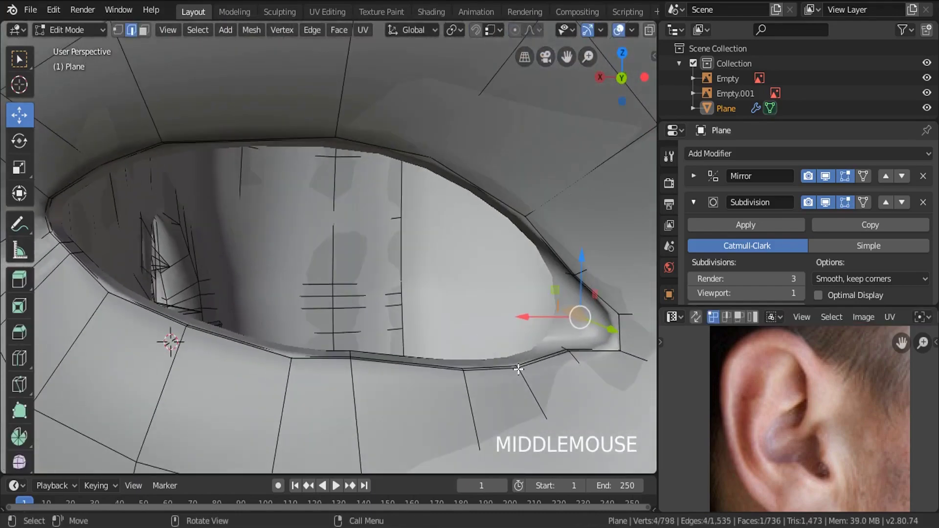
scroll(518, 369, down, 5)
key(Tab)
key(Tab)
Add a UV sphere to the head mesh as the base for the eyeball
middle_drag(427, 304, 281, 263)
scroll(449, 357, up, 2)
alt+click(449, 358)
key(KP_Decimal)
key(shift+a)
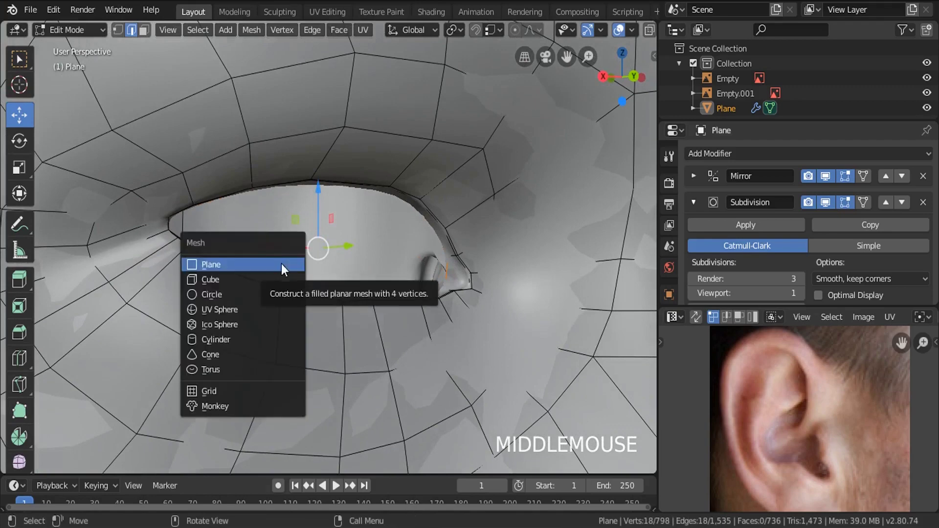
click(237, 309)
scroll(314, 254, down, 4)
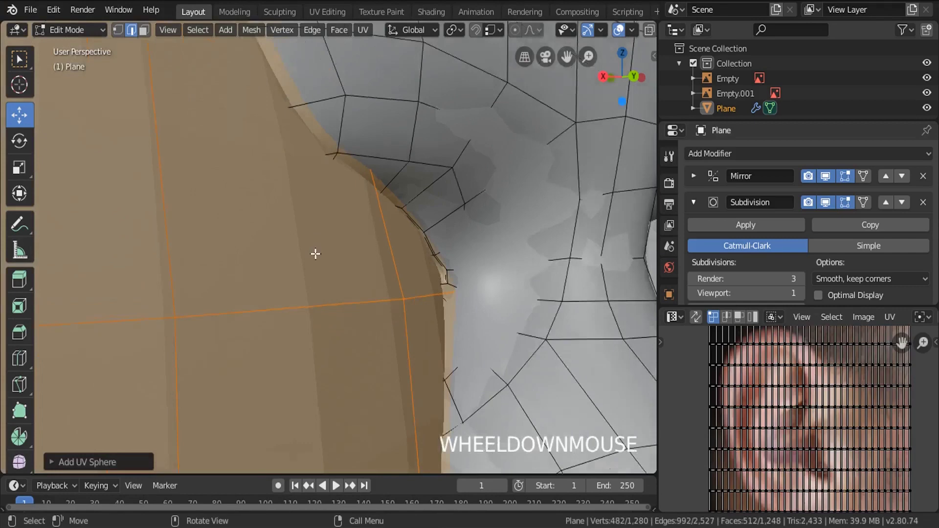
scroll(317, 254, down, 3)
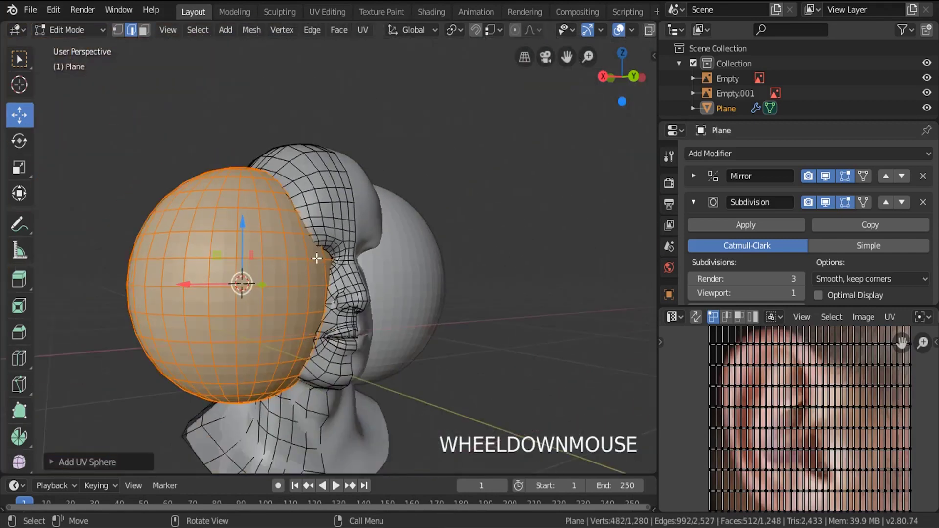
Set the new UV sphere's segment count to 16
click(51, 462)
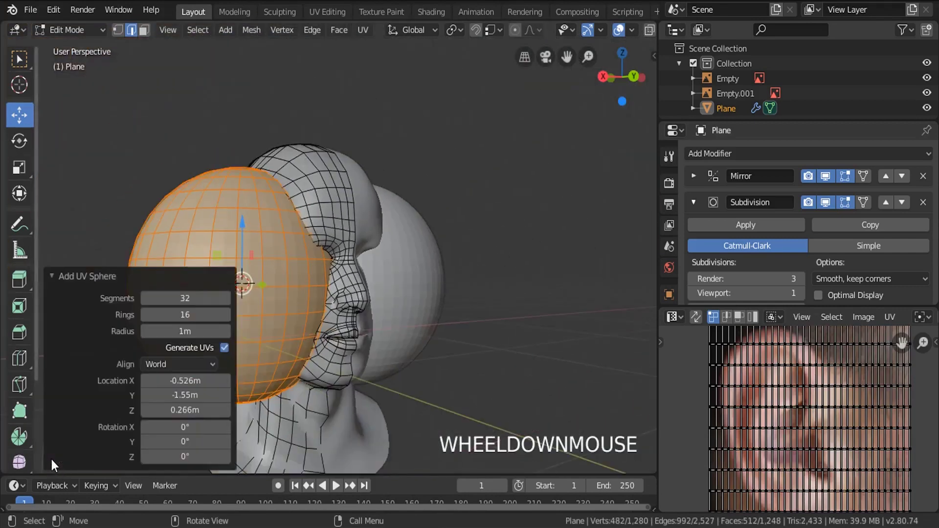
click(180, 297)
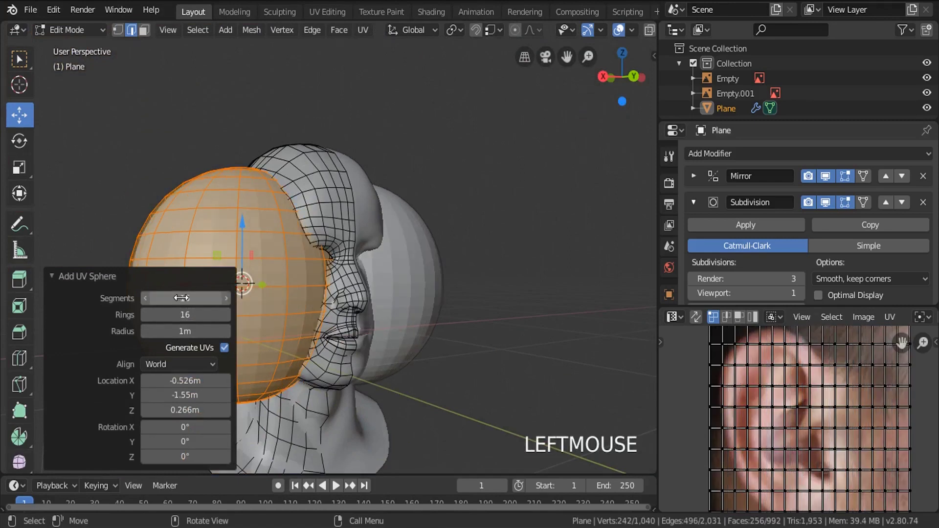
key(KP_Enter)
click(55, 277)
Rotate the sphere 90° about the X axis and view the model from the front
middle_drag(245, 313, 307, 321)
text(rx)
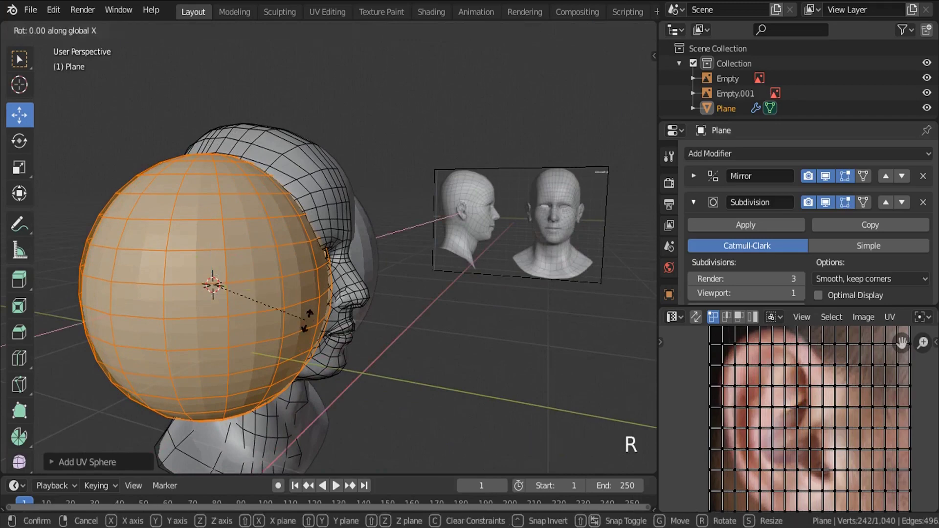
text(90)
key(Return)
key(KP_3)
key(KP_1)
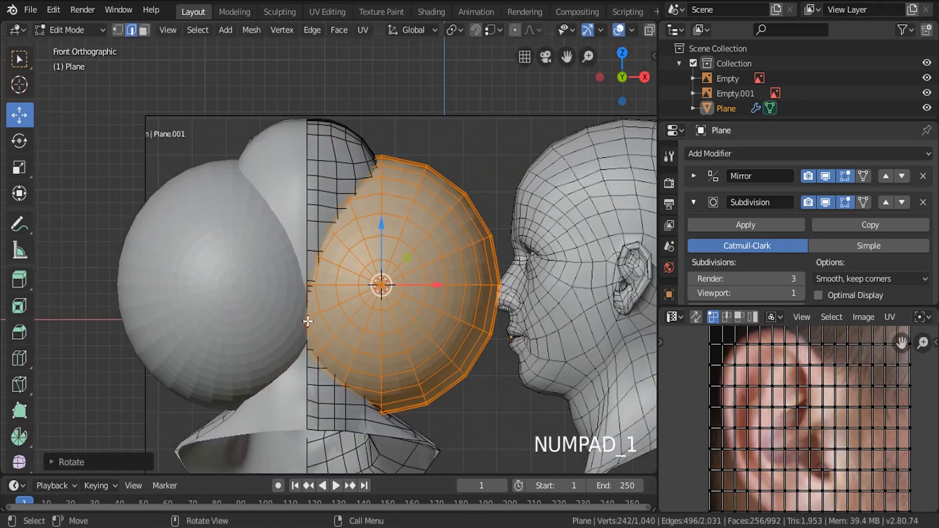
key(s)
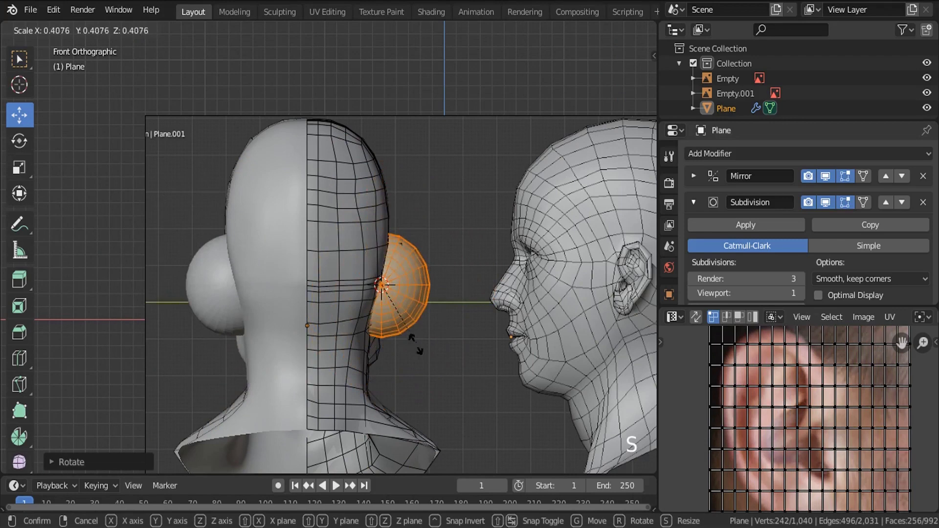
click(409, 336)
drag(409, 336, 514, 289)
right_click(514, 289)
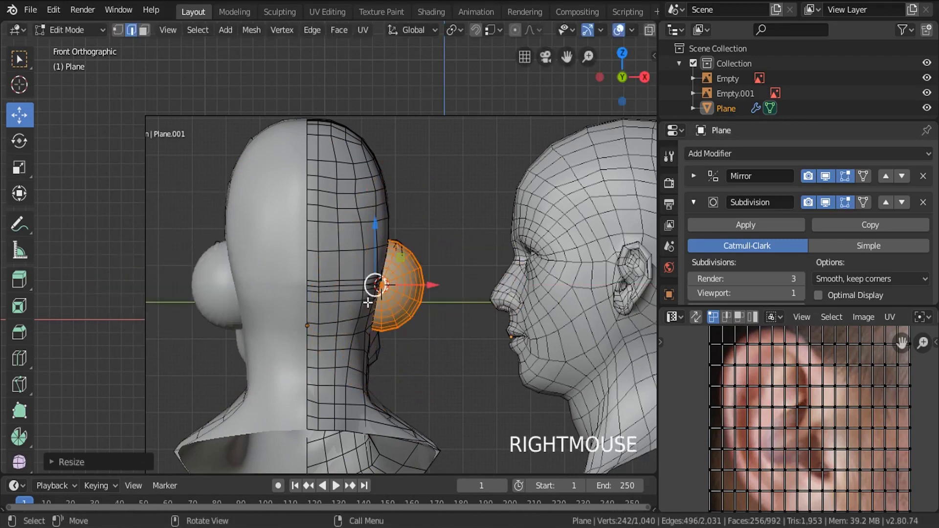
key(ctrl+z)
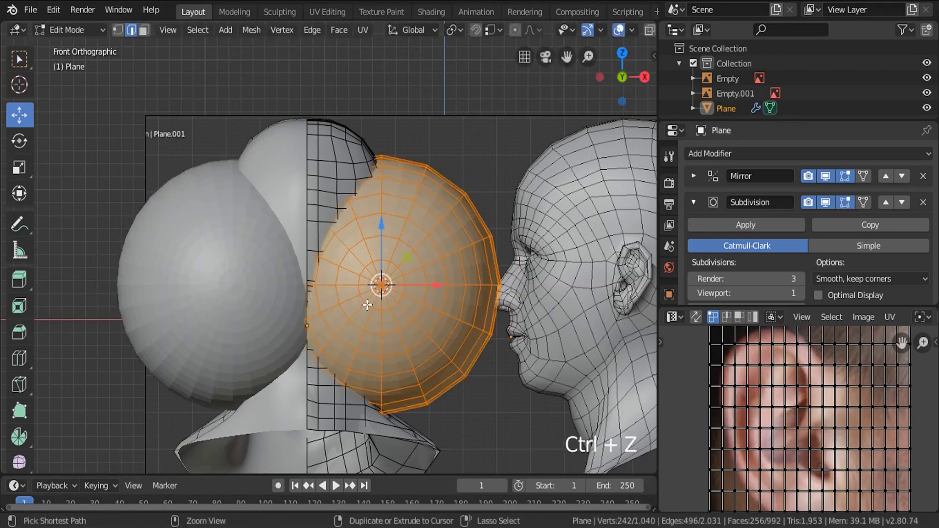
Disable Clipping in the head's Mirror modifier
click(694, 202)
click(694, 176)
scroll(820, 241, down, 5)
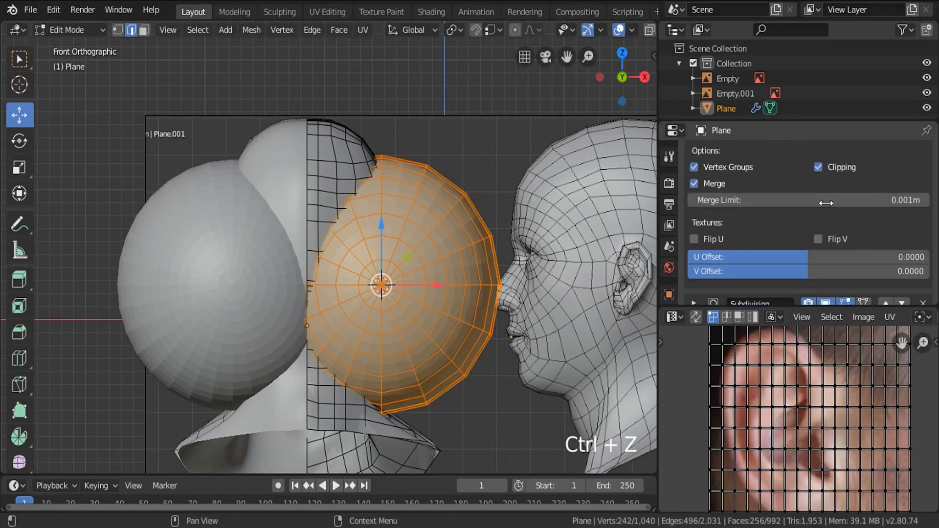
click(817, 168)
Scale the sphere down to roughly eyeball size beside the head and display the model in wireframe
key(s)
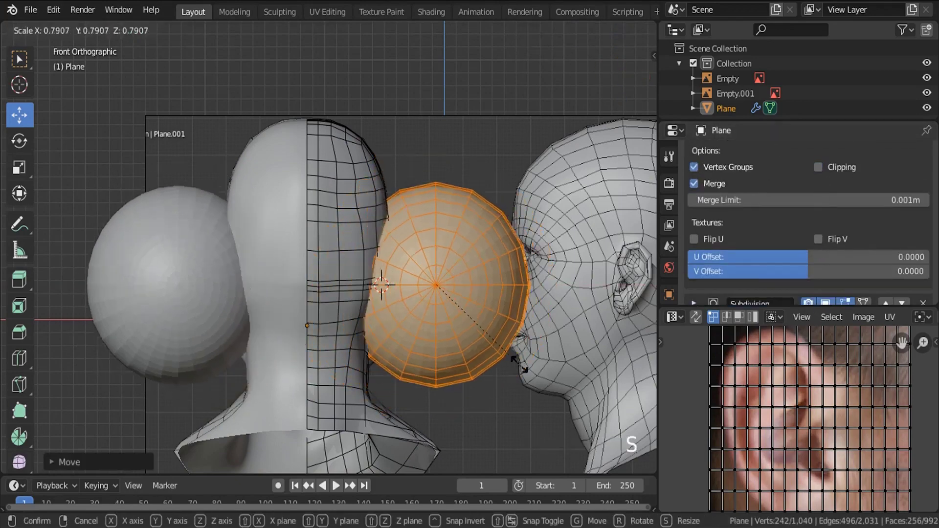
click(463, 303)
key(z)
click(354, 302)
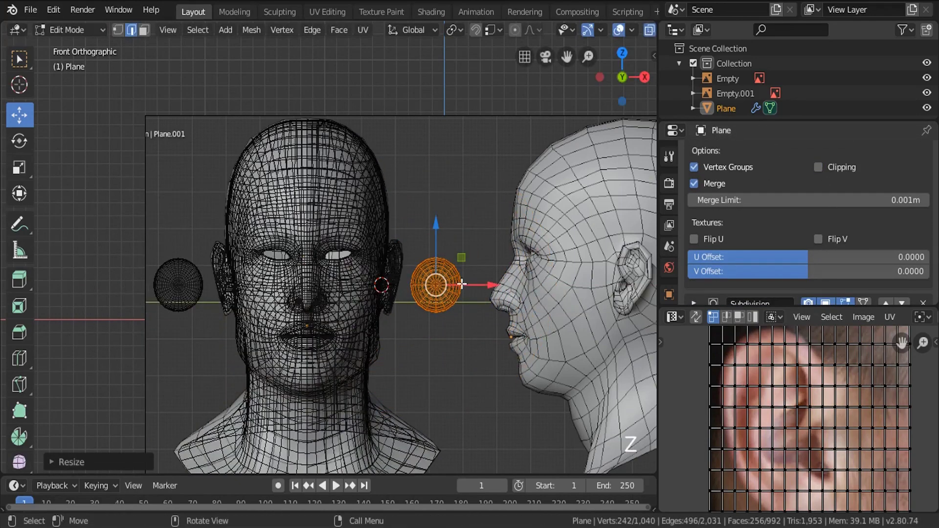
Move the sphere along X and Z until it is centred behind the eye opening in the front view
drag(471, 286, 344, 289)
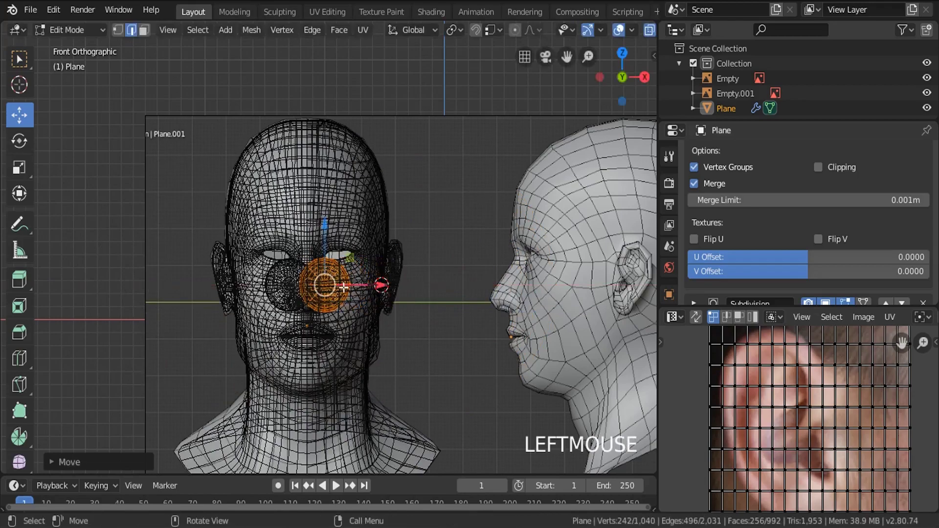
scroll(298, 274, up, 5)
drag(303, 226, 308, 156)
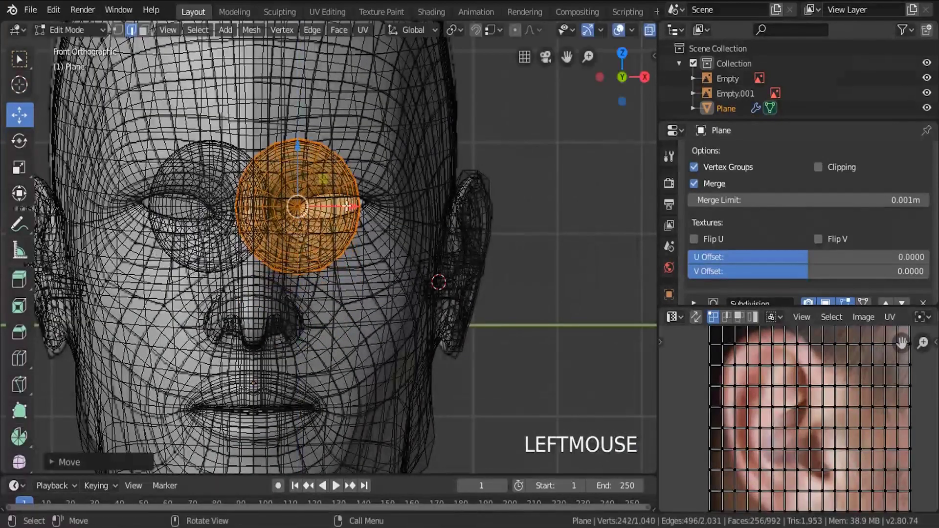
drag(346, 205, 364, 205)
scroll(365, 206, up, 5)
Scale the sphere down to the eye opening's width, fine-tune its position, and enlarge it by a factor of about 1.03
key(s)
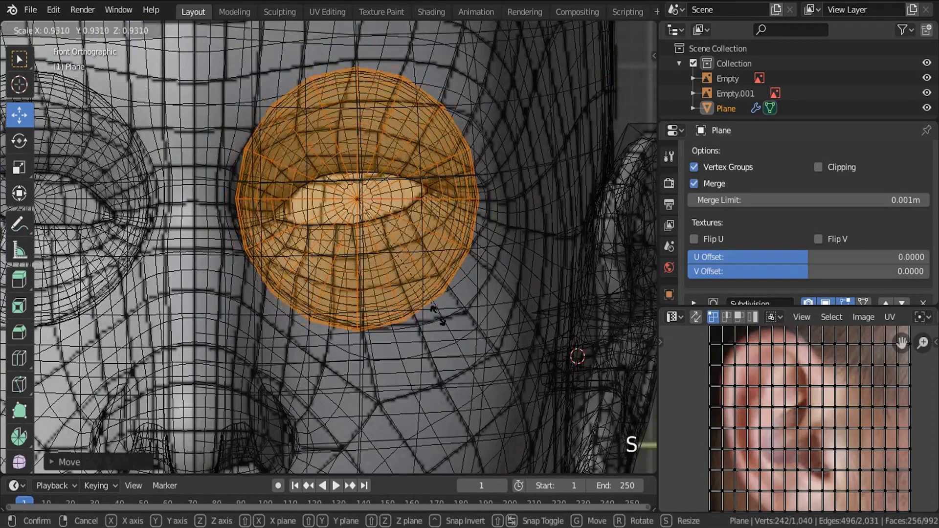
click(373, 214)
scroll(372, 213, up, 4)
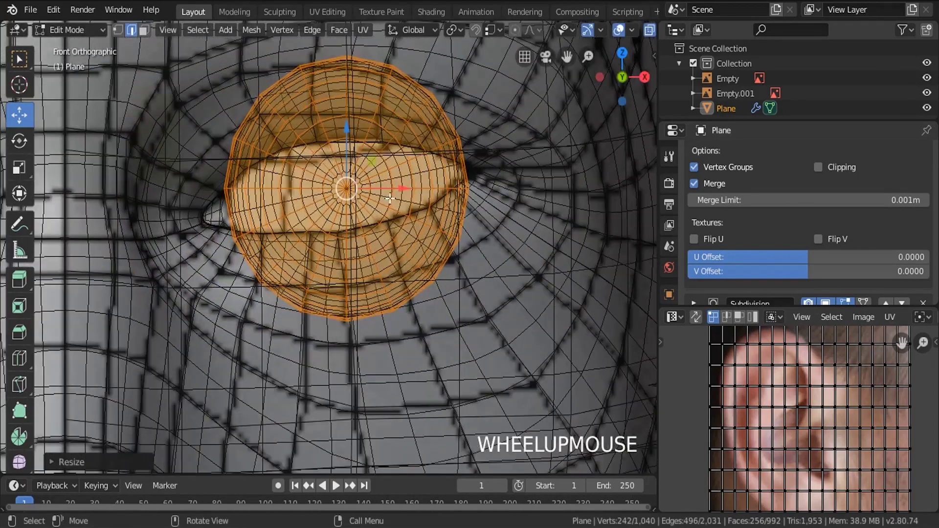
drag(390, 198, 390, 199)
key(s)
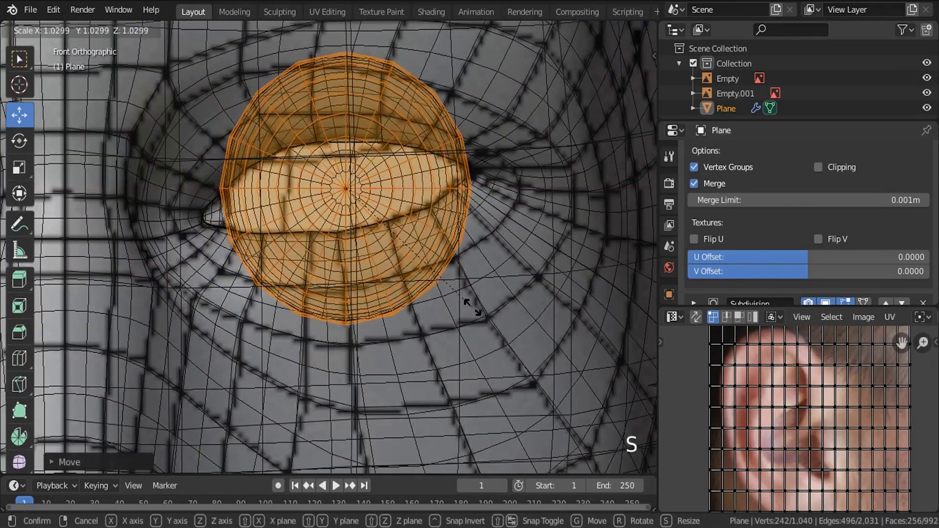
click(473, 309)
scroll(451, 283, down, 4)
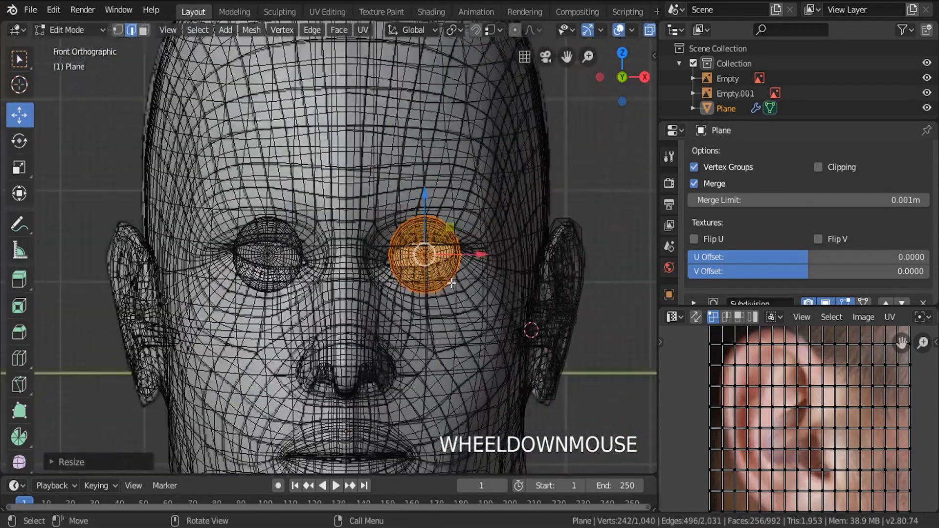
Display the model in solid shading and move the sphere forward along Y into the eye socket
middle_drag(452, 283, 250, 289)
key(z)
click(461, 299)
scroll(440, 301, down, 4)
scroll(250, 289, up, 2)
drag(225, 289, 254, 293)
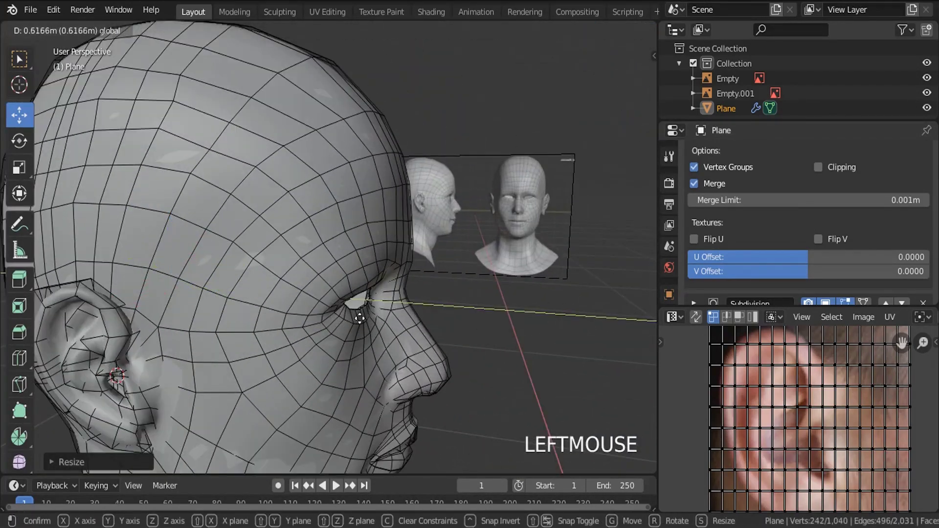
click(389, 327)
key(KP_Decimal)
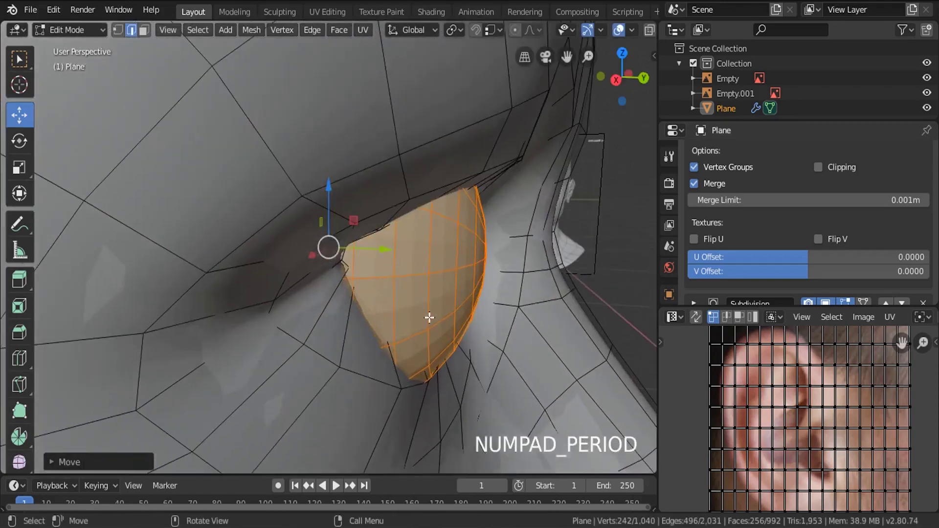
Fine-tune the sphere's position along X and Y so it sits between the upper and lower eyelids
middle_drag(427, 315, 309, 287)
scroll(309, 287, down, 3)
middle_drag(336, 257, 341, 276)
drag(345, 265, 351, 266)
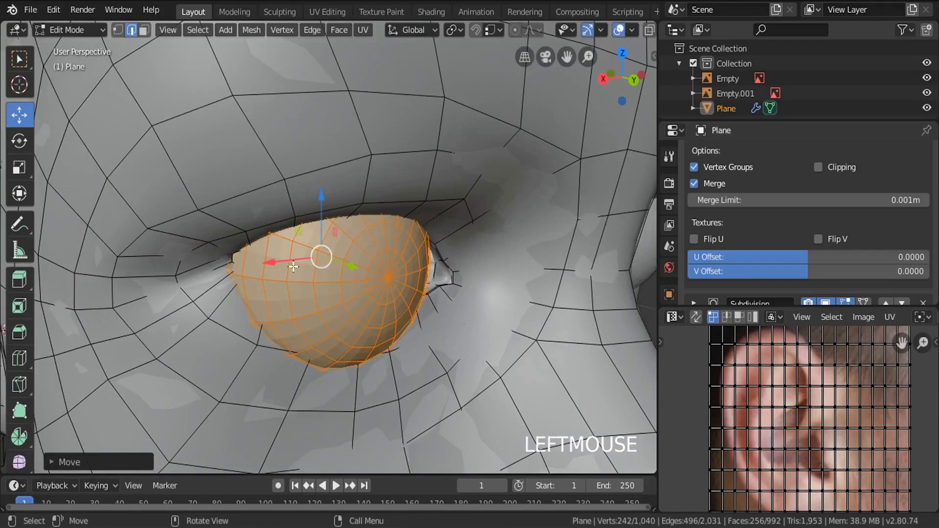
drag(274, 263, 286, 263)
mouse_move(286, 263)
middle_down()
mouse_move(456, 347)
mouse_move(446, 388)
mouse_move(282, 255)
middle_up()
drag(281, 255, 286, 257)
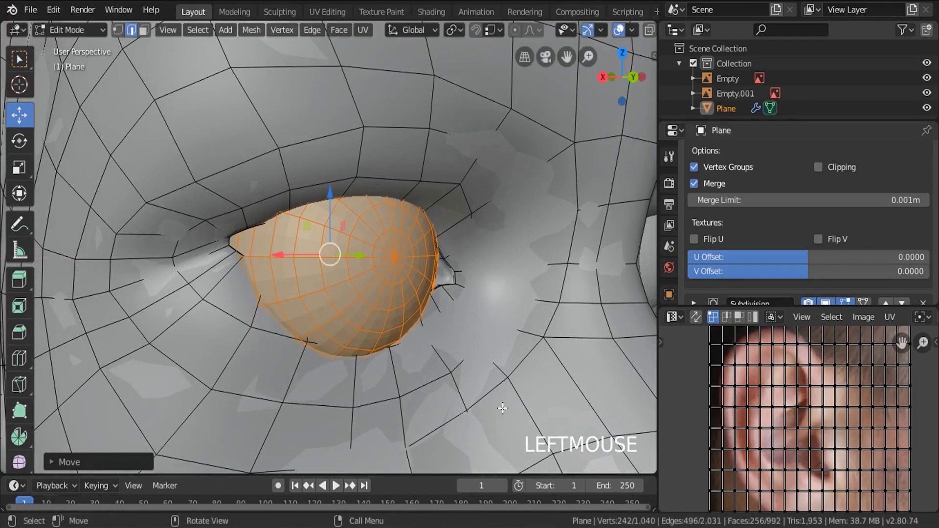
Scale the sphere slightly and shift it along Y and X to fit the eyelids
key(s)
click(505, 408)
middle_drag(386, 298, 405, 292)
drag(374, 256, 345, 259)
middle_drag(349, 269, 300, 275)
drag(266, 255, 273, 257)
middle_drag(276, 259, 482, 321)
Rescale the sphere once more and adjust its position along X, Y and Z to follow the upper eyelid
key(s)
click(491, 353)
drag(356, 254, 338, 255)
drag(305, 216, 394, 274)
middle_drag(394, 274, 325, 200)
drag(326, 201, 326, 207)
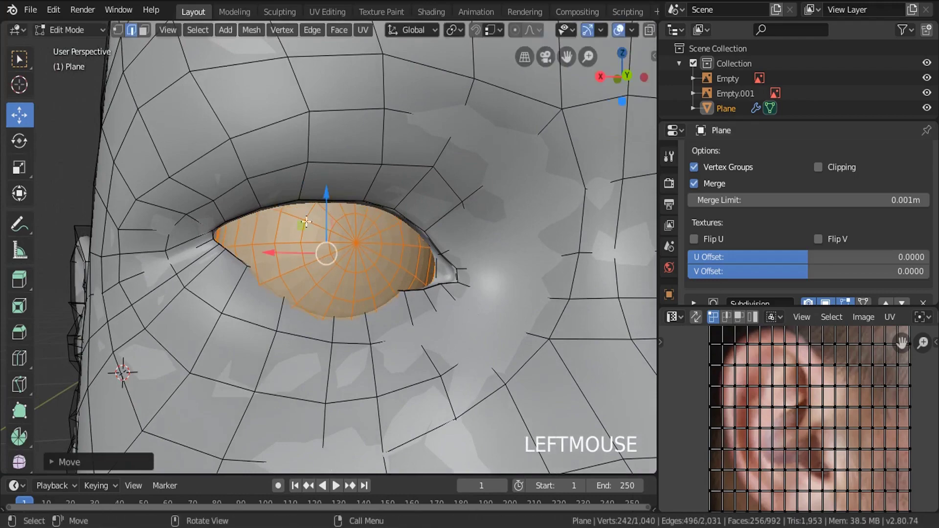
drag(273, 253, 281, 258)
middle_drag(281, 258, 530, 369)
Flatten the sphere along Y and move it forward in the eye socket
key(s)
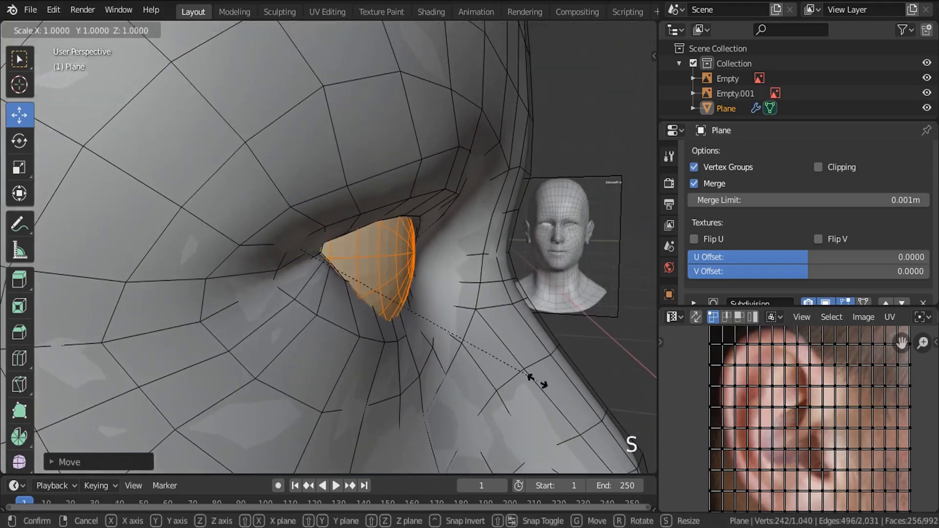
key(y)
click(473, 352)
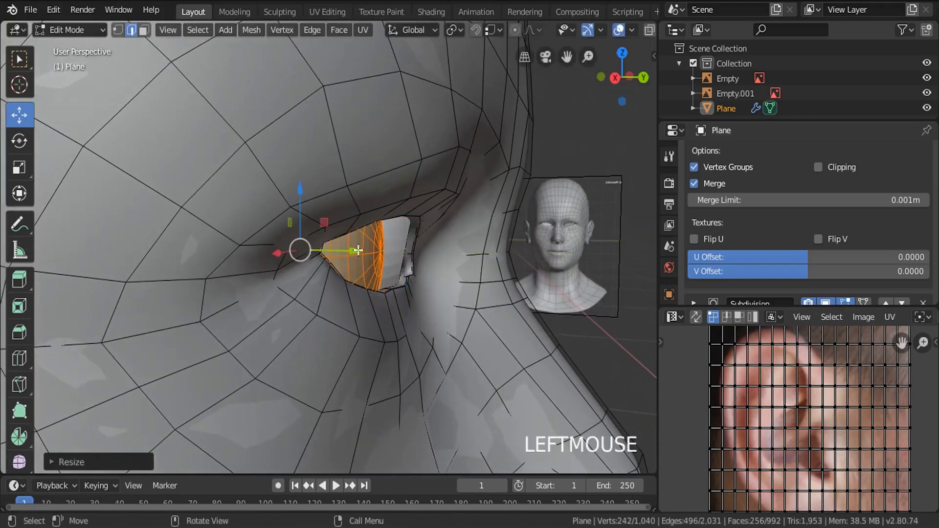
key(g)
click(380, 260)
Rescale the flattened sphere uniformly and pull it forward along Y to fill the eye opening
key(s)
click(469, 341)
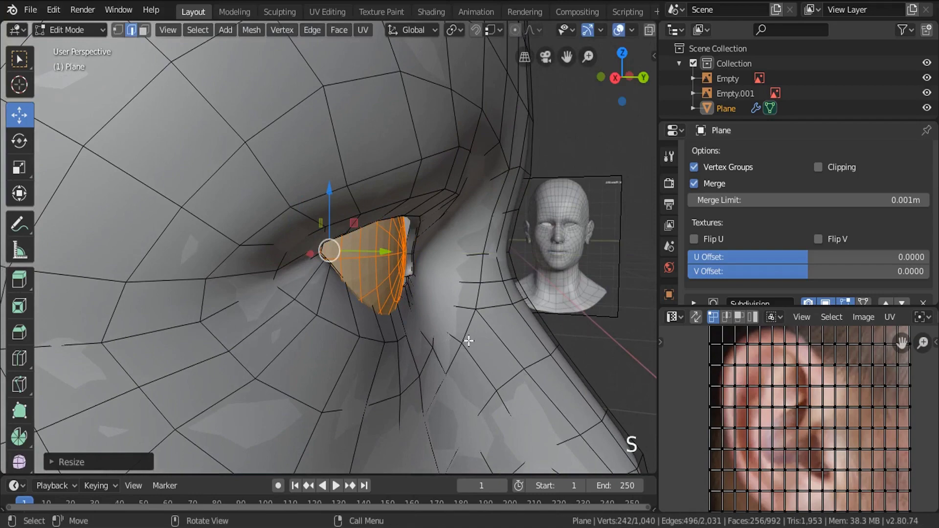
drag(369, 252, 392, 273)
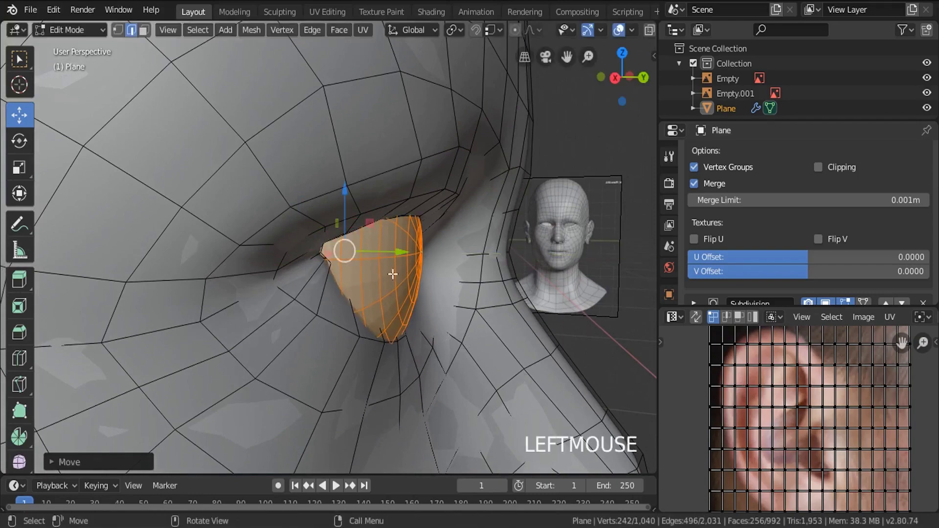
middle_drag(392, 272, 369, 304)
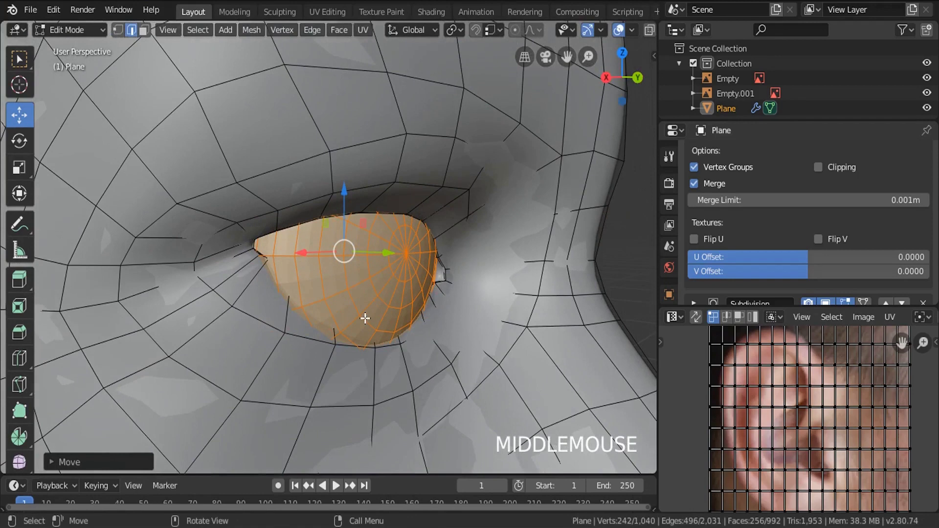
Separate the selected sphere from the head into its own object and reopen the head mesh for editing
key(p)
click(364, 319)
key(Tab)
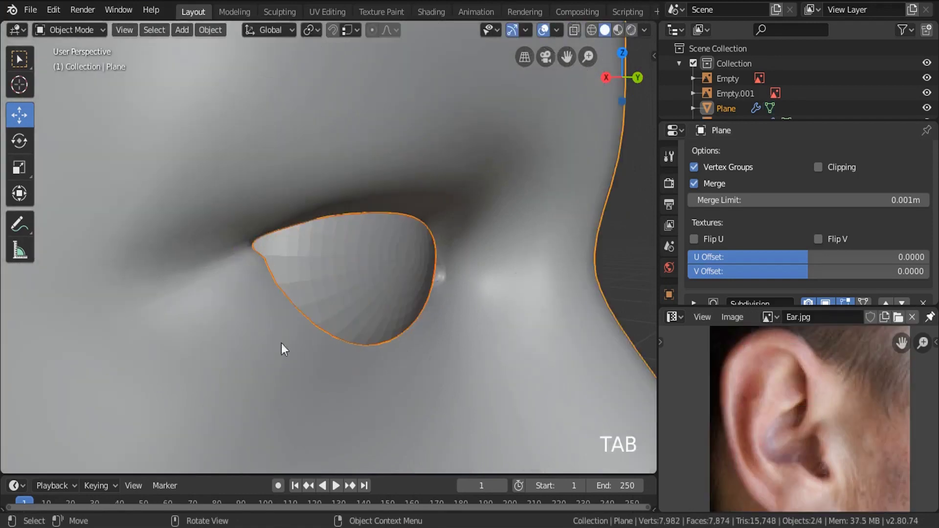
click(264, 343)
key(Tab)
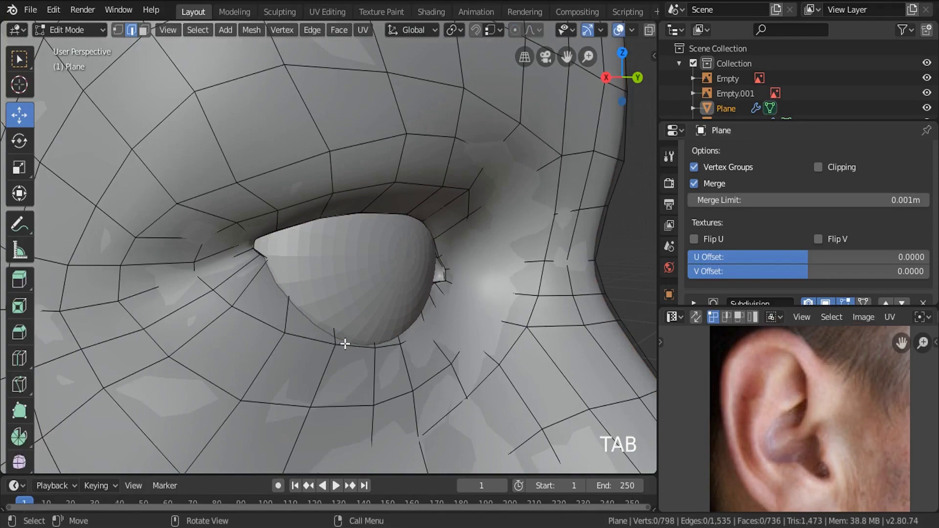
key(z)
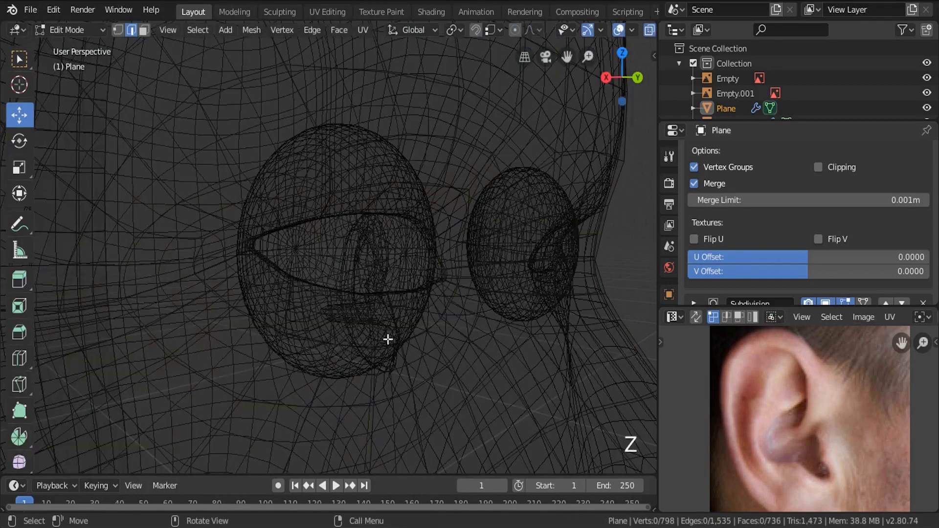
key(Tab)
key(z)
click(527, 276)
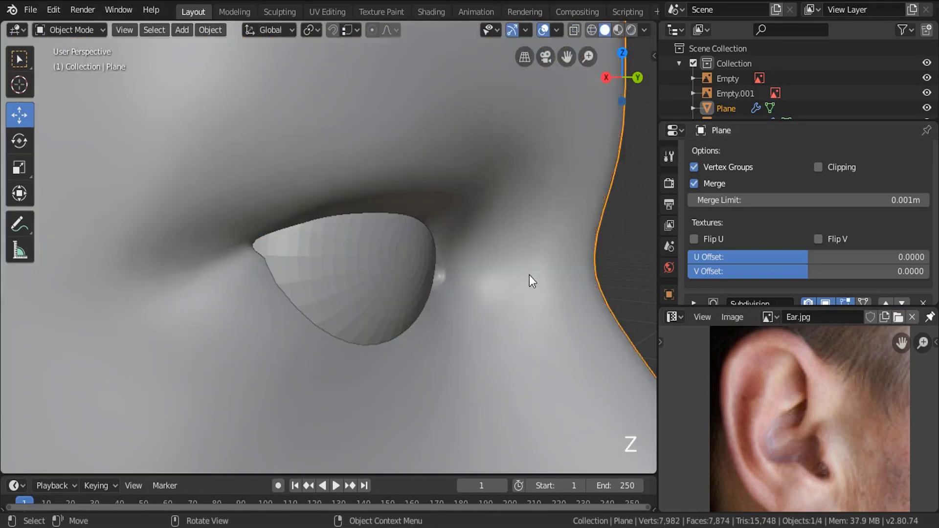
Collapse the head's Mirror modifier and turn off the Subdivision modifier's viewport display
click(468, 154)
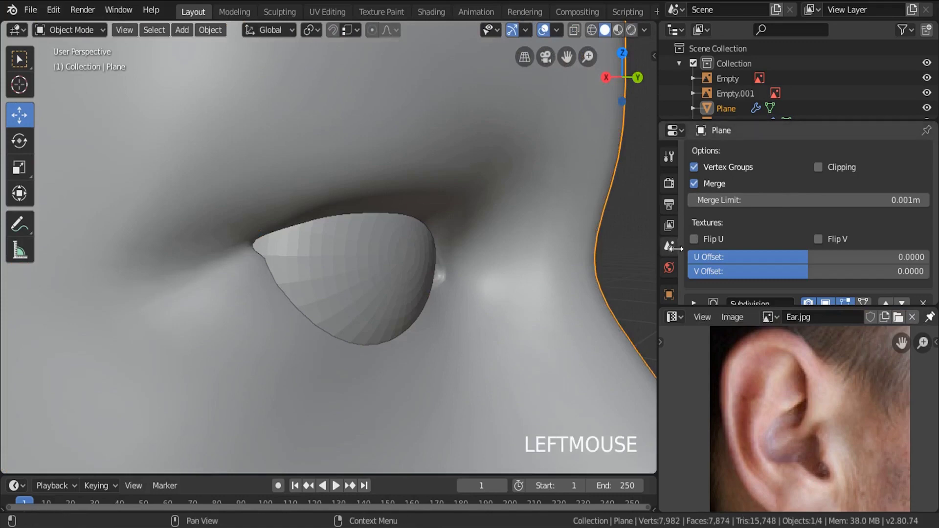
scroll(670, 244, down, 4)
scroll(736, 214, up, 8)
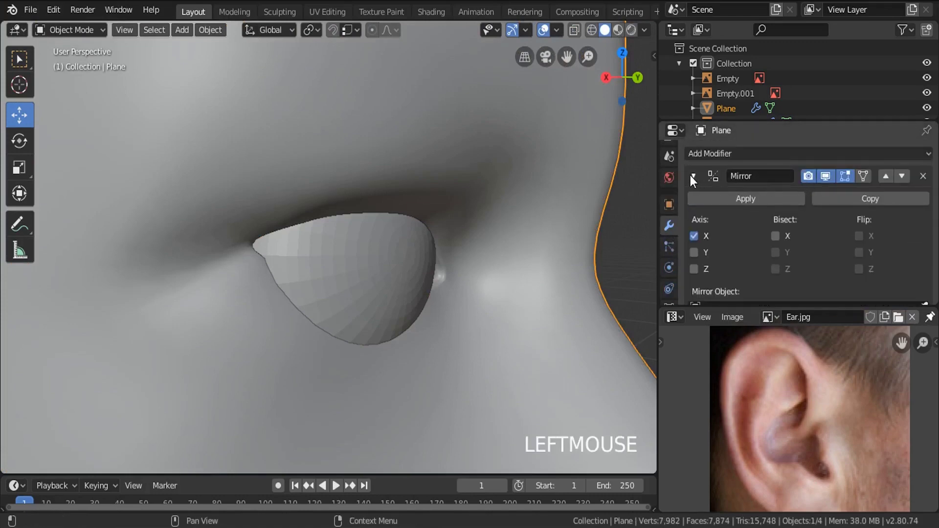
click(693, 176)
click(825, 202)
scroll(465, 263, down, 3)
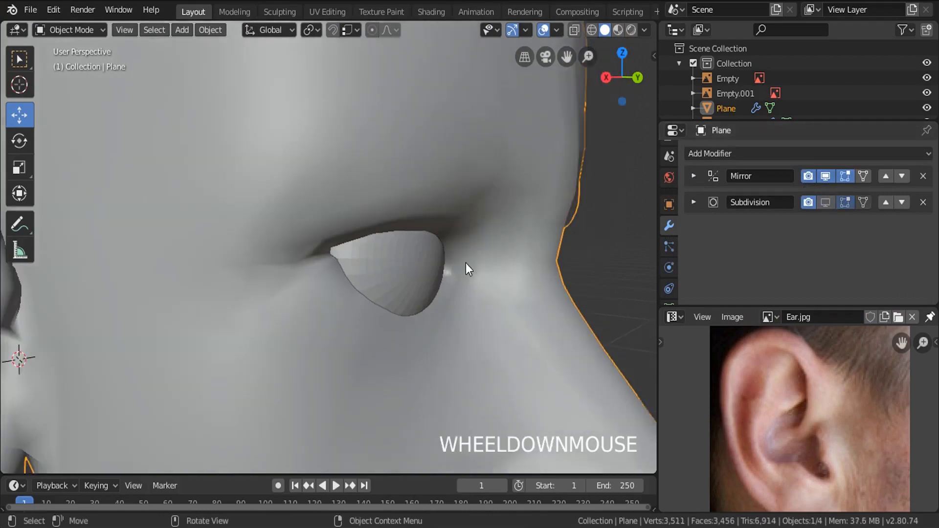
Select the lower eyelid's middle edge and the rim edges above it in wireframe, and pull them forward along Y in solid view with proportional editing
key(Tab)
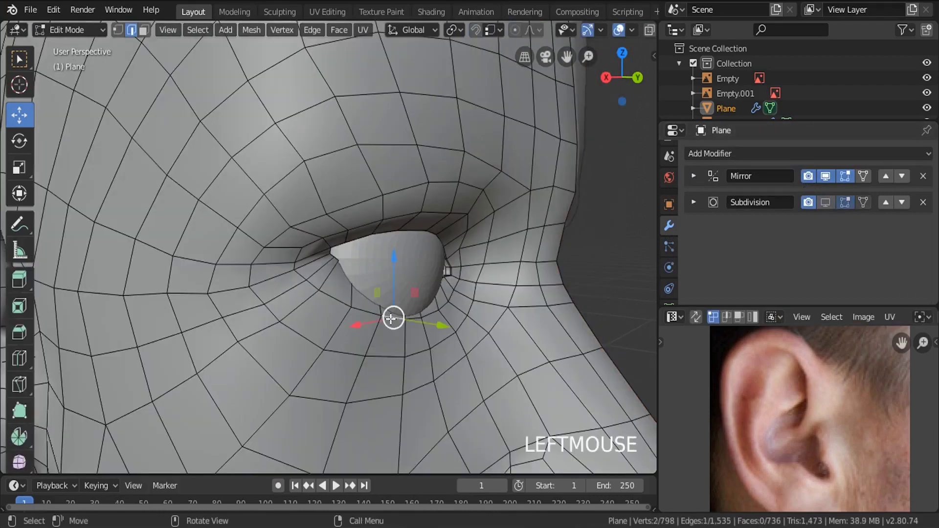
key(z)
click(294, 321)
scroll(388, 321, up, 1)
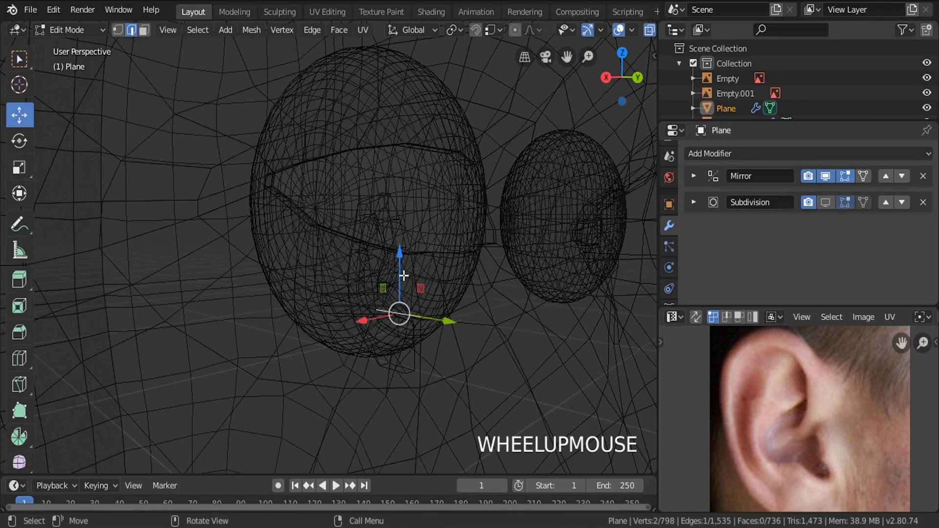
middle_drag(403, 275, 388, 290)
shift+click(388, 271)
scroll(388, 271, up, 4)
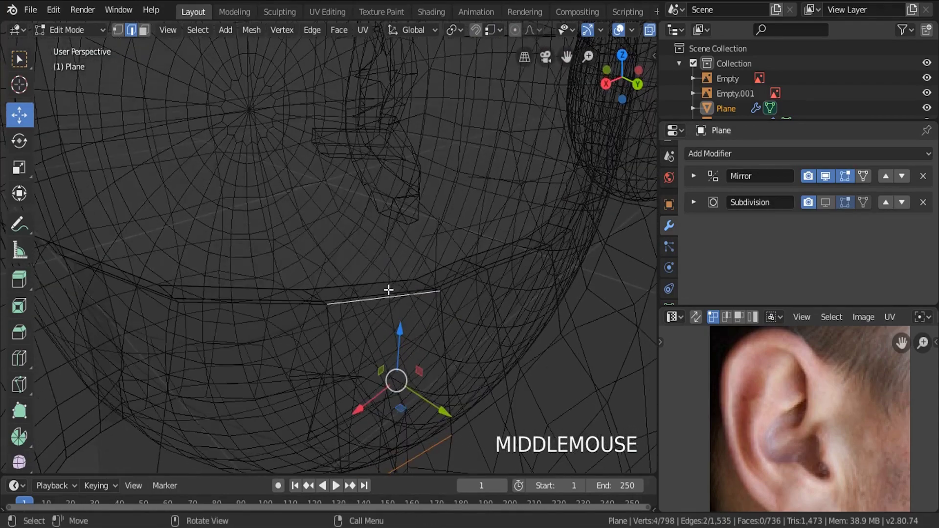
shift+click(371, 281)
shift+click(368, 294)
scroll(368, 293, down, 3)
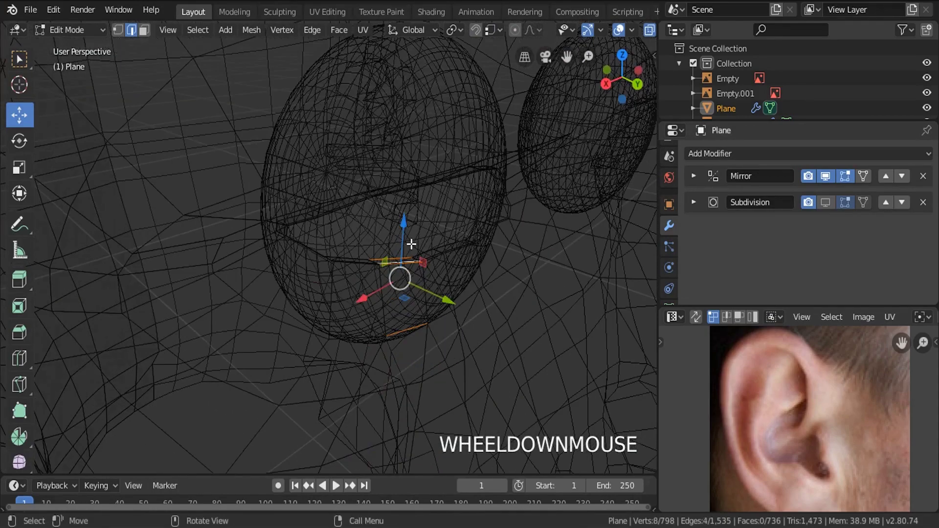
key(o)
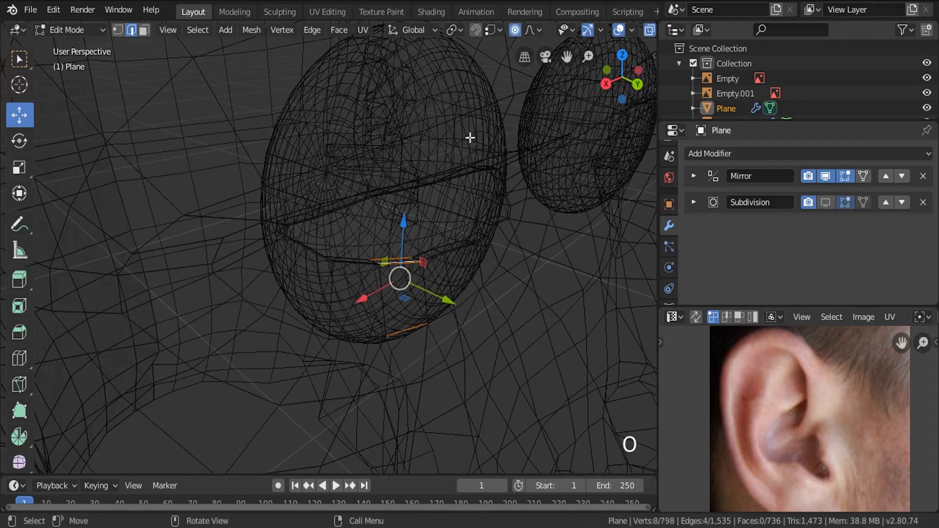
key(z)
middle_drag(453, 266, 377, 283)
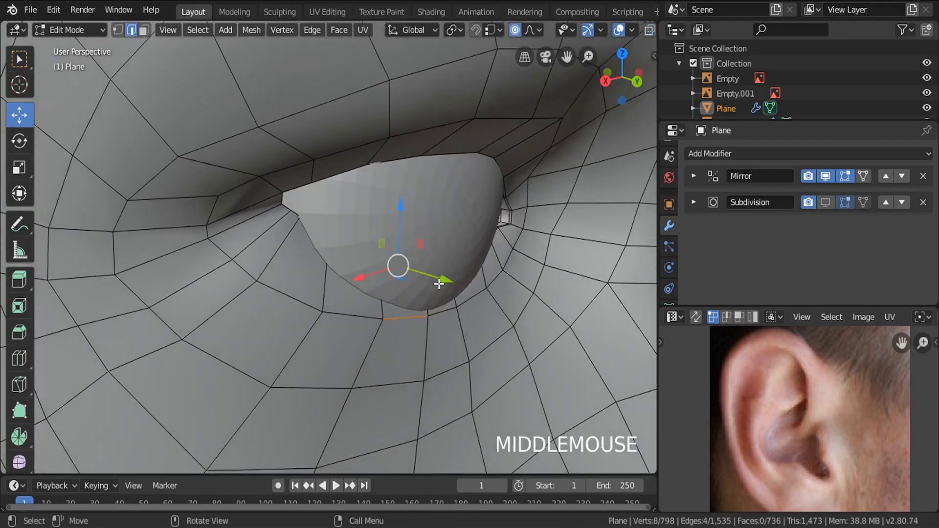
drag(439, 284, 470, 291)
scroll(466, 290, down, 1)
scroll(470, 290, down, 4)
middle_drag(457, 269, 435, 240)
Check the eyelid without the mesh overlay and reposition the middle rim edge of the lower eyelid with proportional editing
key(Tab)
scroll(401, 227, down, 4)
scroll(388, 235, up, 4)
key(Tab)
middle_drag(425, 276, 462, 296)
scroll(443, 285, up, 3)
middle_drag(467, 186, 465, 216)
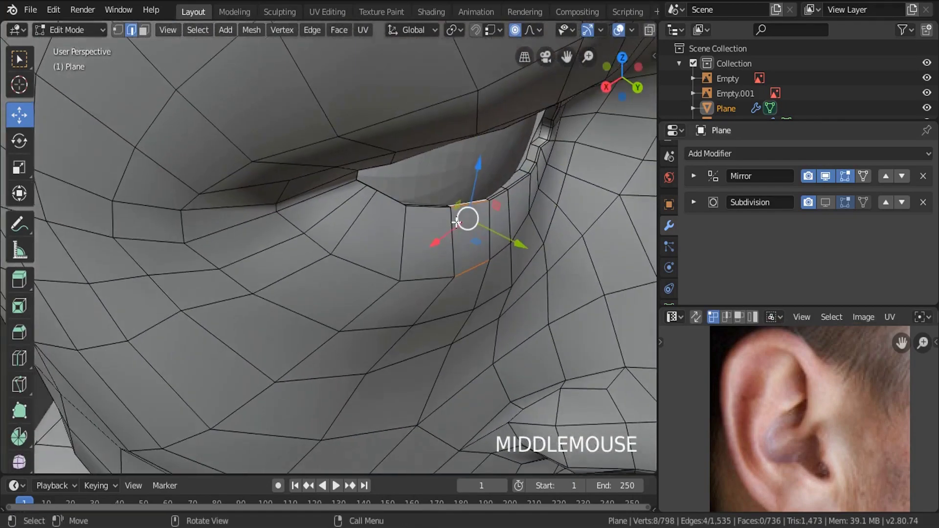
scroll(480, 214, up, 3)
click(489, 181)
drag(488, 181, 554, 206)
scroll(533, 198, up, 10)
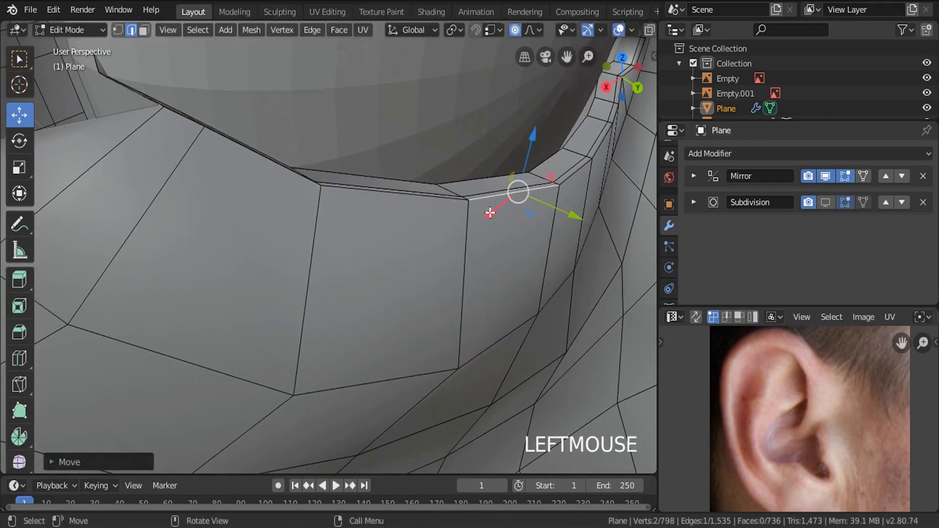
drag(490, 211, 476, 228)
Select two adjoining edges below the inner half of the lower eyelid and move them forward along Y
key(Tab)
scroll(476, 221, down, 5)
middle_drag(476, 221, 497, 236)
key(Tab)
click(550, 313)
drag(550, 313, 531, 312)
click(586, 203)
middle_drag(586, 204, 563, 225)
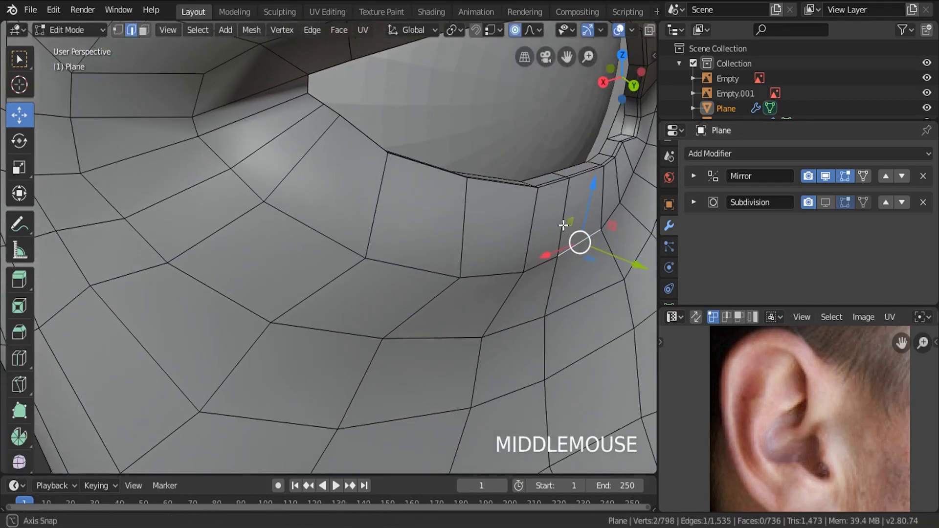
shift+click(532, 268)
drag(609, 266, 615, 271)
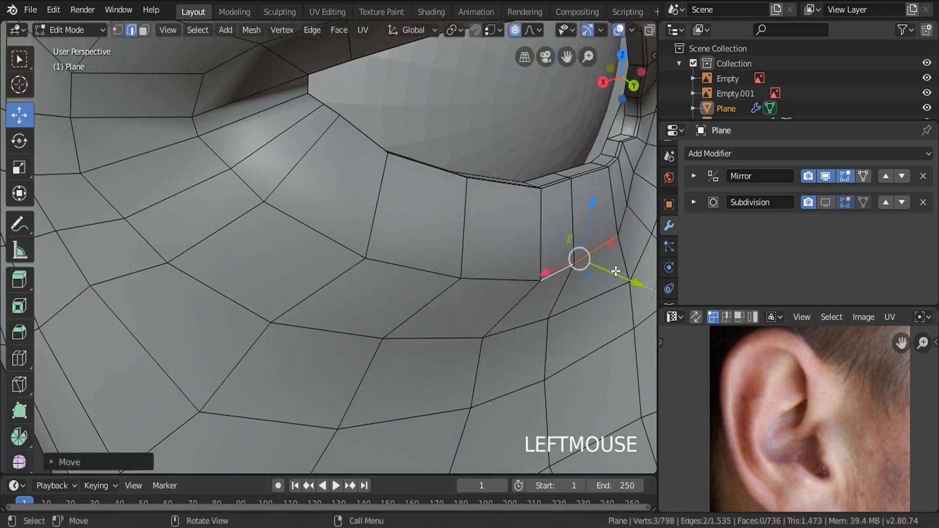
Leave mesh editing, turn the Subdivision modifier's viewport display back on, and inspect the whole head
key(Tab)
scroll(489, 253, down, 4)
middle_drag(488, 254, 427, 273)
scroll(418, 242, down, 2)
scroll(405, 248, down, 3)
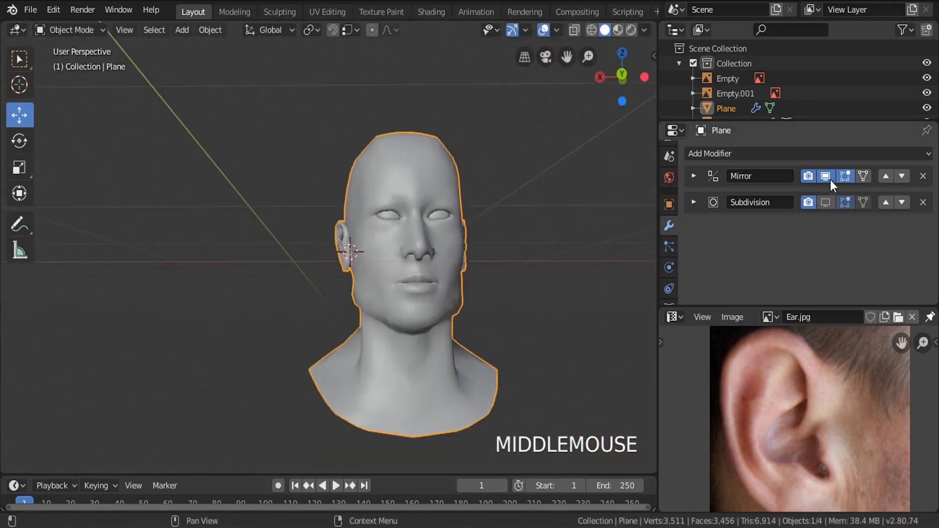
click(826, 202)
middle_drag(487, 254, 350, 293)
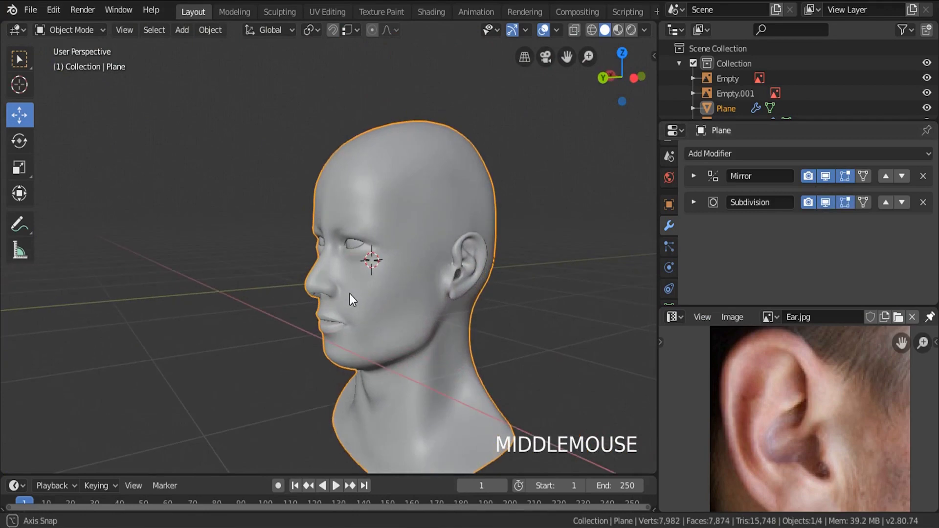
Switch to the Sculpting workspace and choose the Smooth brush
click(278, 13)
mouse_move(524, 251)
middle_down()
mouse_move(489, 255)
mouse_move(509, 266)
middle_up()
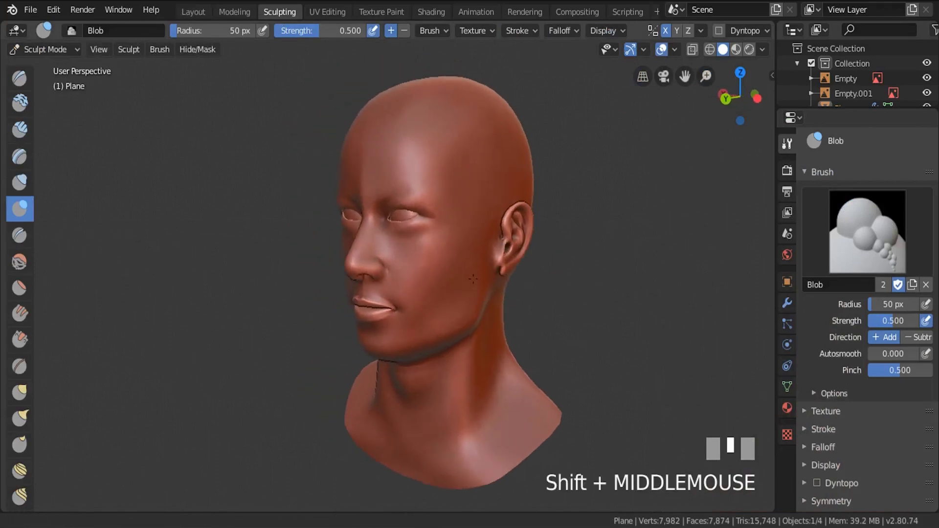
click(20, 262)
scroll(371, 243, up, 2)
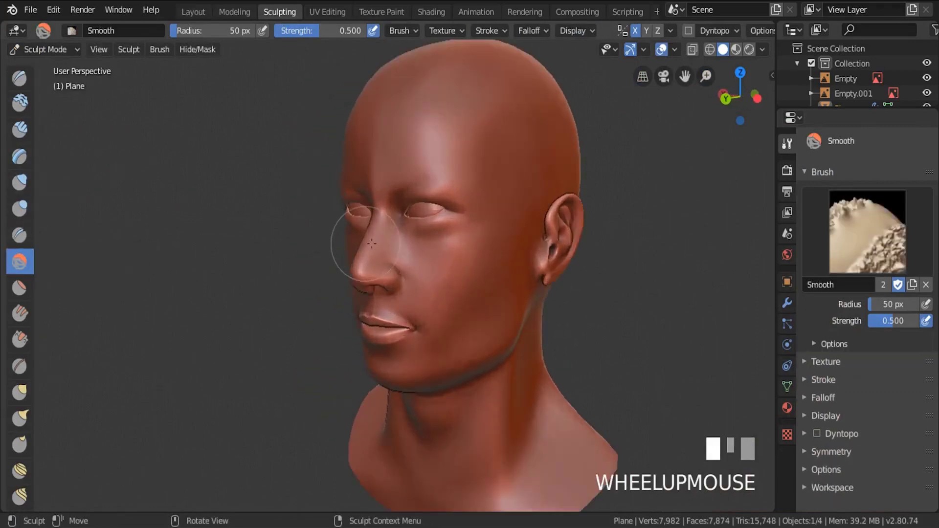
Smooth the skin beside and below the eye across the upper cheek with the Smooth brush
scroll(371, 243, up, 3)
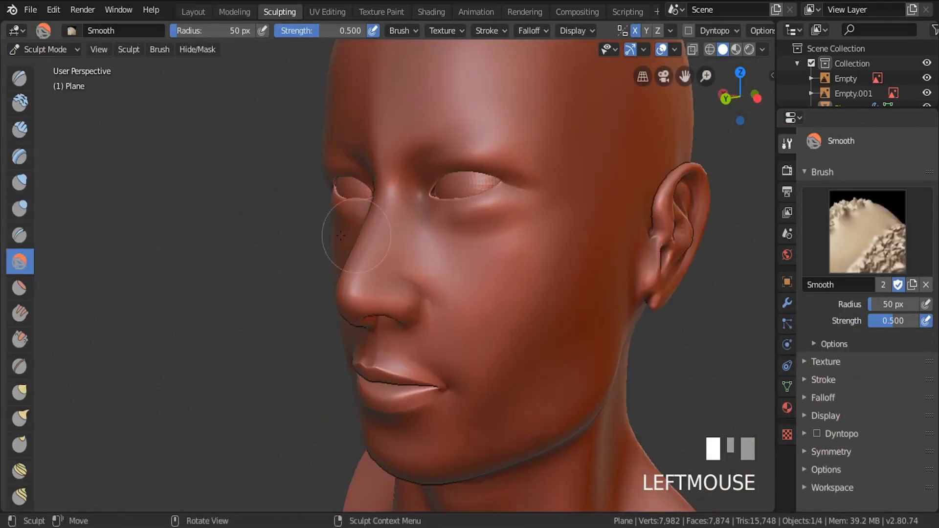
middle_drag(341, 236, 432, 221)
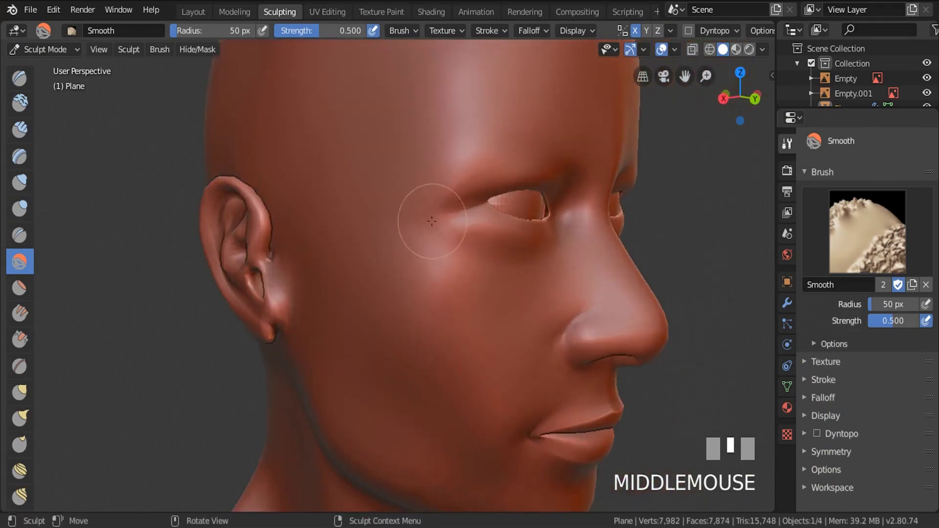
drag(432, 221, 461, 238)
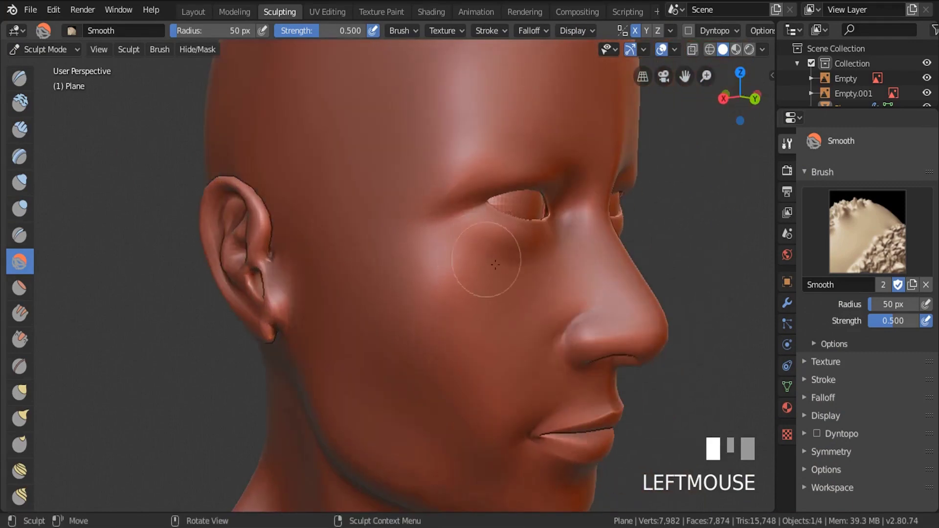
middle_drag(535, 278, 497, 272)
drag(496, 273, 493, 272)
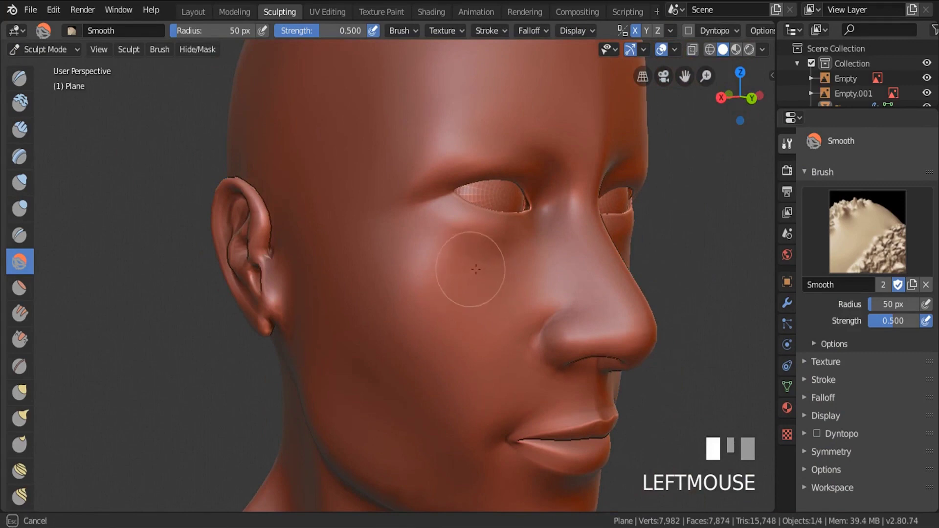
Carve the area below the lower eyelid and along the inner cheek inward with the inverted Blob brush
click(20, 209)
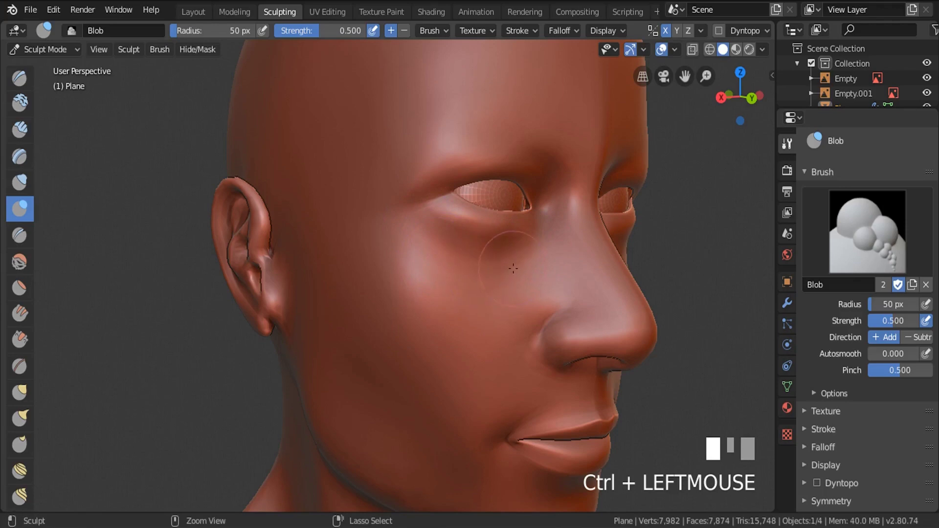
middle_drag(513, 268, 410, 253)
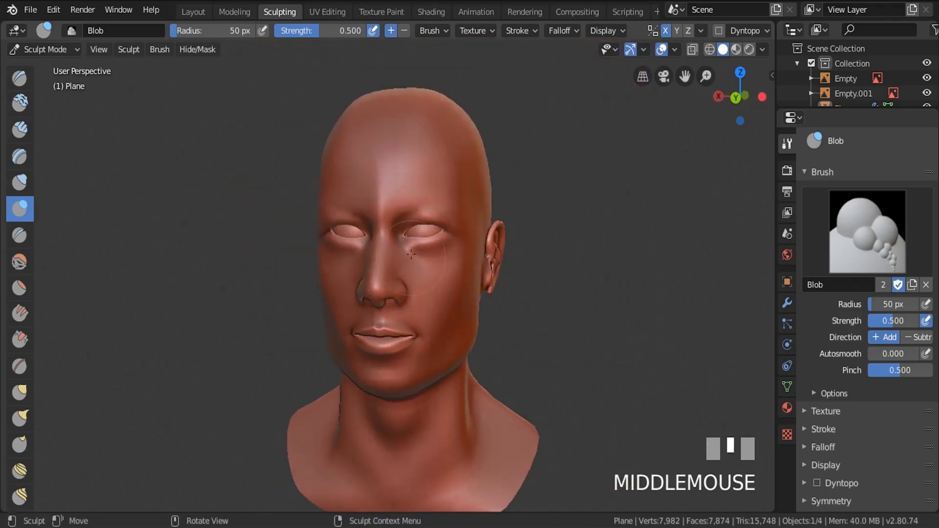
scroll(411, 254, up, 5)
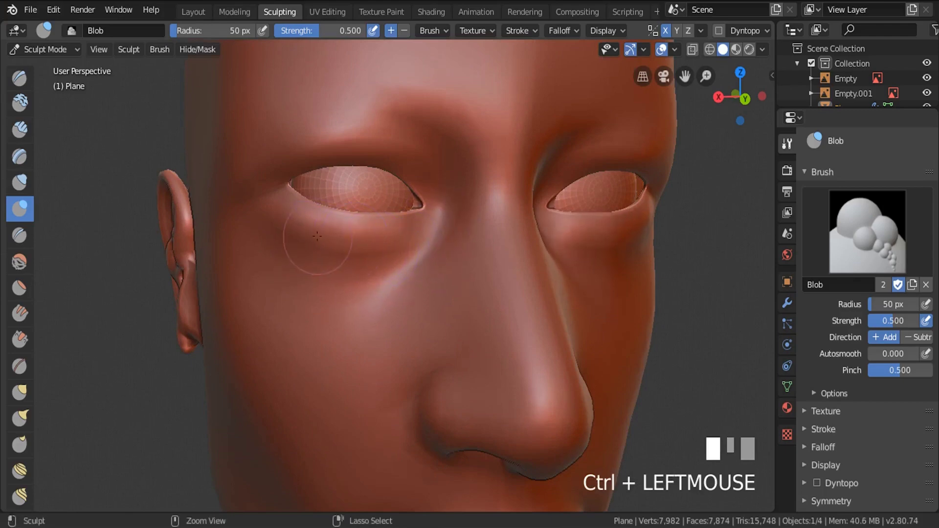
scroll(298, 226, down, 4)
middle_drag(297, 225, 372, 274)
scroll(352, 255, down, 3)
scroll(389, 272, up, 3)
scroll(371, 274, up, 4)
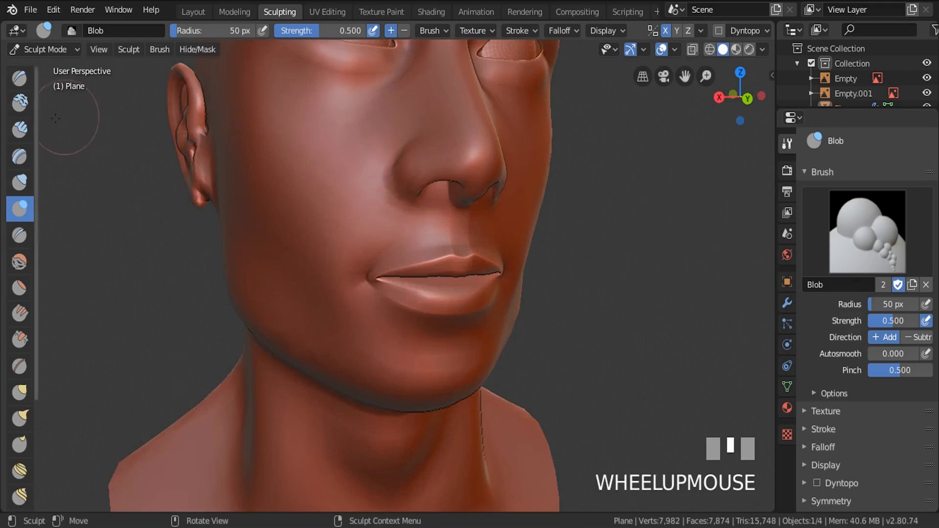
Smooth the cheek beside the mouth and the skin around the lips with the Smooth brush
click(19, 261)
mouse_move(336, 304)
middle_down()
mouse_move(457, 287)
mouse_move(462, 300)
middle_up()
drag(455, 298, 471, 292)
middle_drag(449, 289, 415, 292)
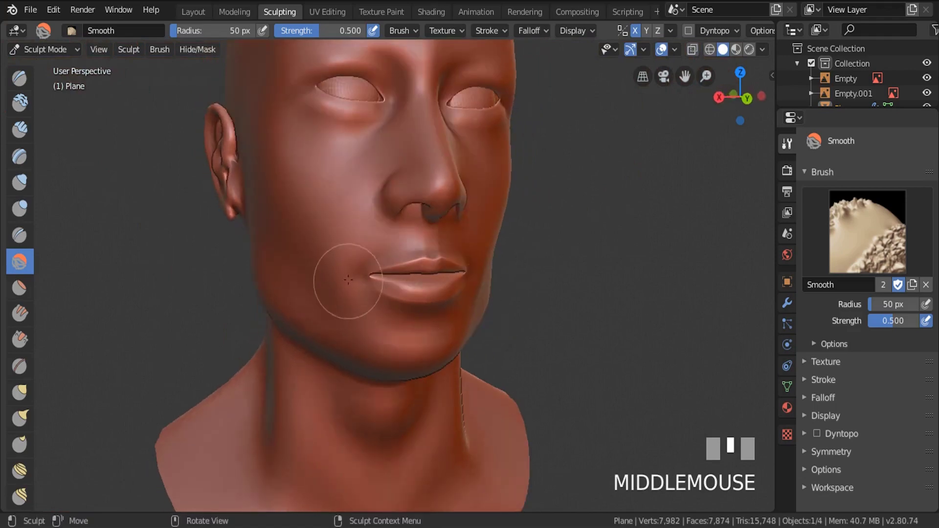
drag(347, 282, 352, 276)
scroll(426, 296, down, 3)
middle_drag(431, 297, 372, 274)
scroll(369, 269, up, 5)
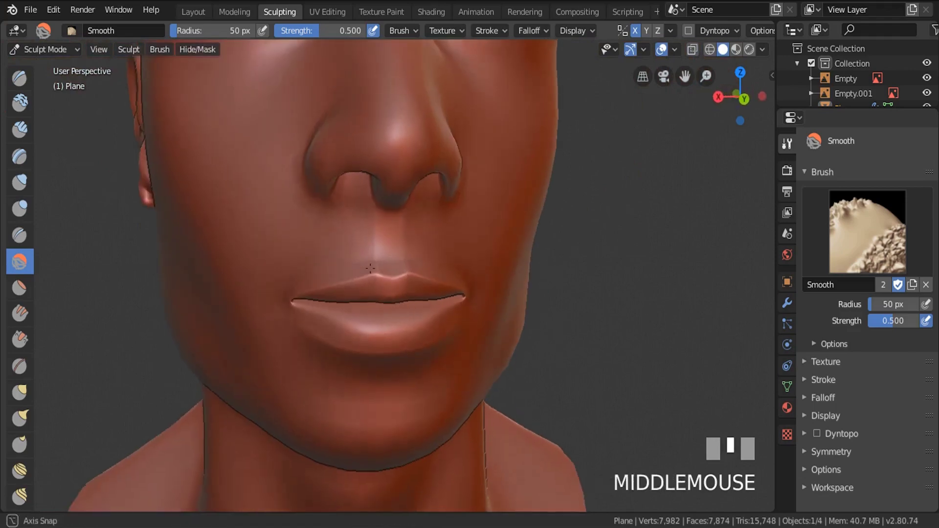
Try to smooth the outer part of the lower lip from a low angle, and undo the strokes
click(368, 266)
scroll(392, 240, down, 5)
mouse_move(392, 240)
middle_down()
mouse_move(367, 221)
mouse_move(437, 231)
middle_up()
scroll(364, 221, up, 5)
click(365, 221)
click(437, 231)
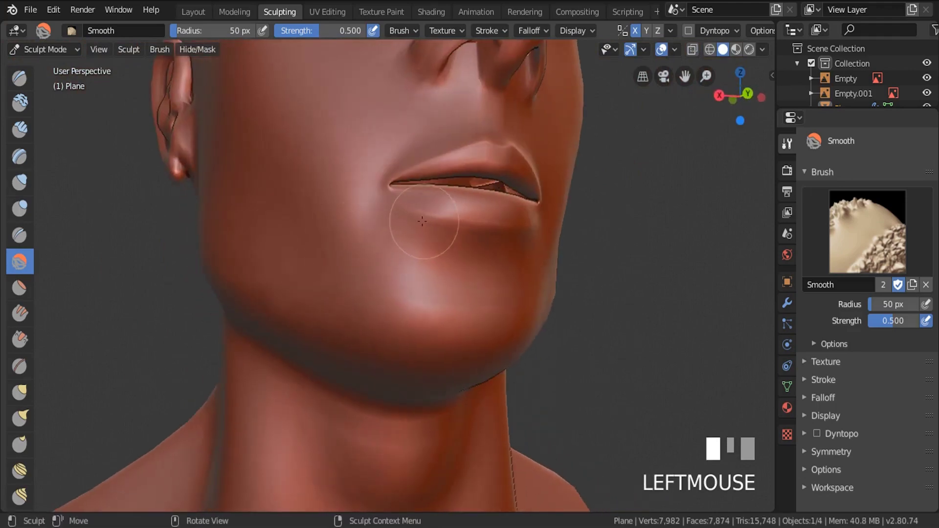
key(ctrl+z)
click(429, 220)
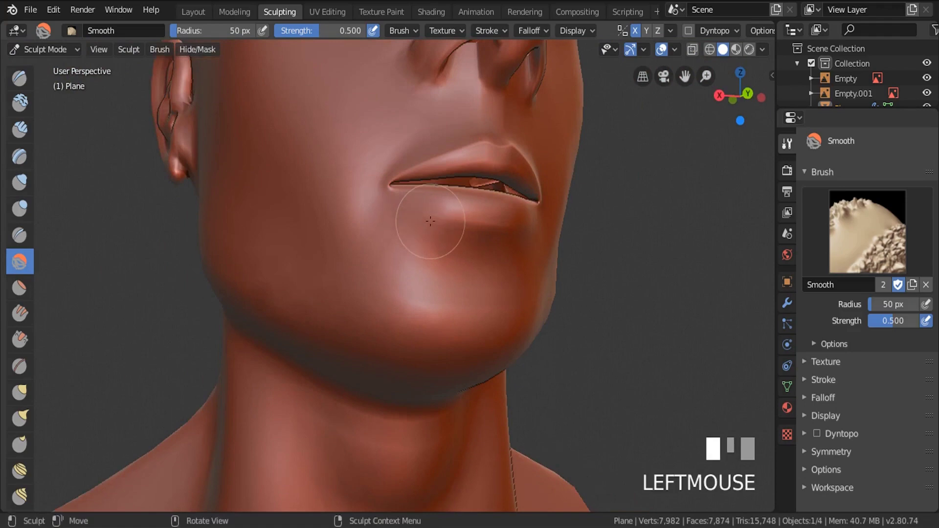
key(ctrl+z)
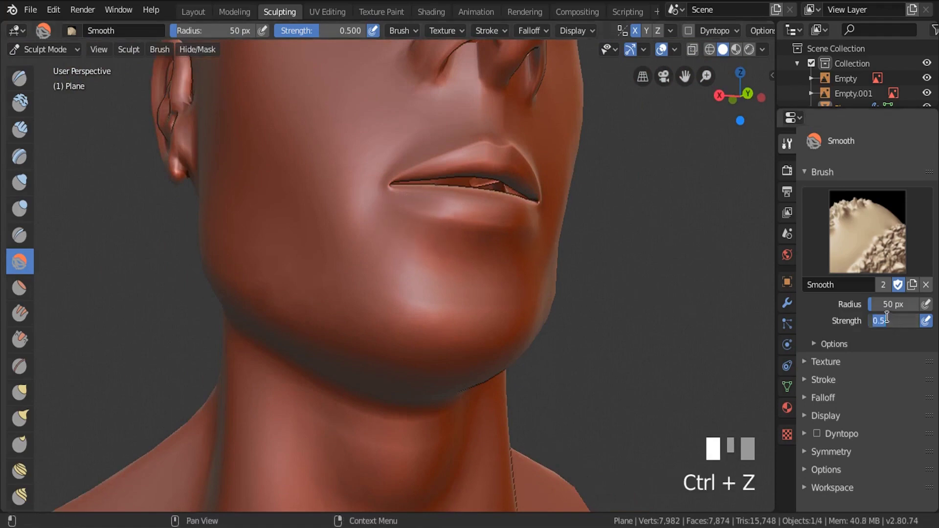
Set the Smooth brush strength to 0.25 and gently smooth the area below the outer lower lip
click(883, 317)
text(.25)
key(Return)
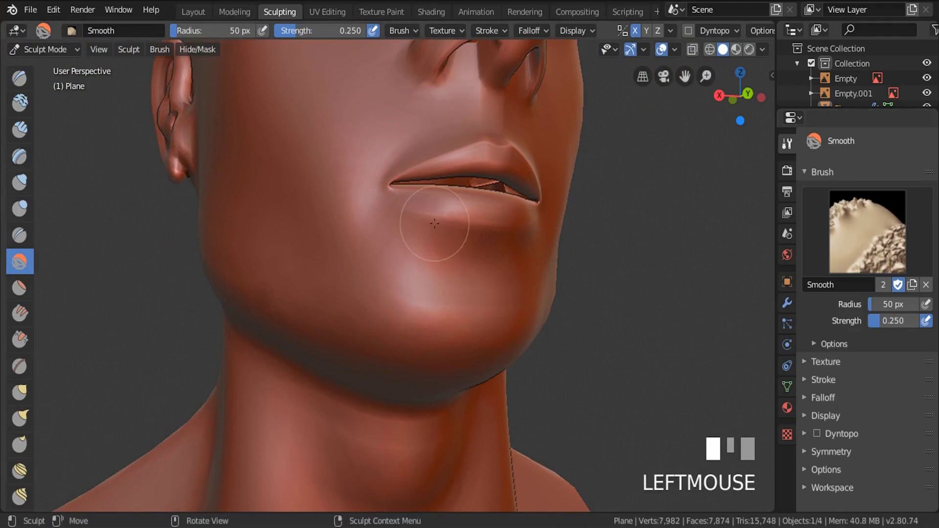
scroll(435, 224, down, 5)
middle_drag(435, 224, 408, 284)
scroll(408, 285, down, 1)
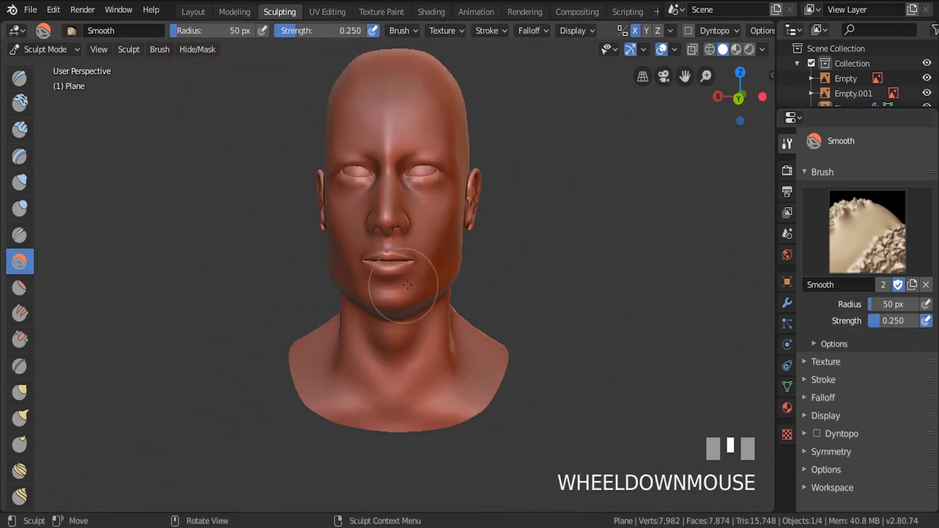
Smooth the corner of the mouth up close, and check the head from the side
scroll(342, 264, up, 4)
middle_drag(335, 255, 367, 259)
click(376, 228)
scroll(379, 225, up, 2)
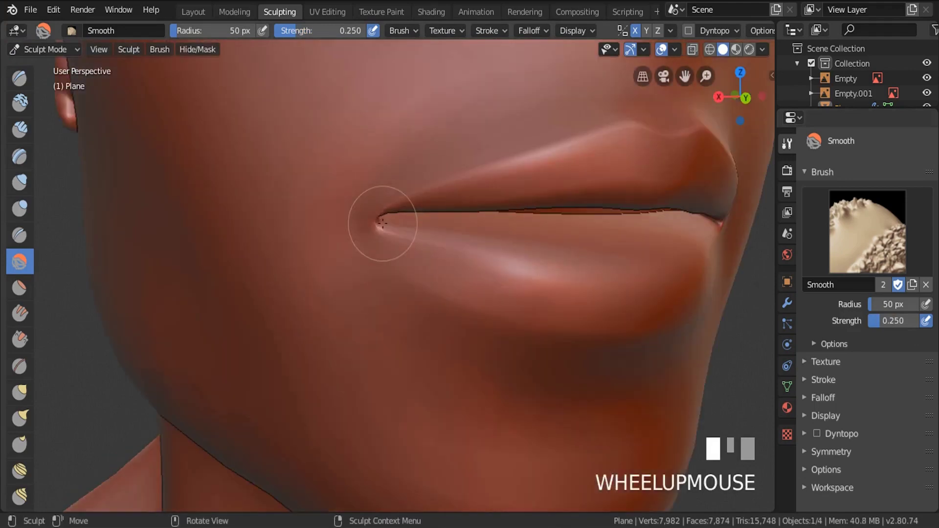
mouse_move(382, 223)
mouse_down()
mouse_move(375, 212)
mouse_move(374, 222)
mouse_up()
scroll(373, 222, down, 4)
mouse_move(373, 222)
middle_down()
mouse_move(448, 260)
mouse_move(486, 311)
mouse_move(319, 303)
mouse_move(460, 311)
middle_up()
scroll(449, 260, down, 4)
shift+middle_drag(460, 311, 479, 312)
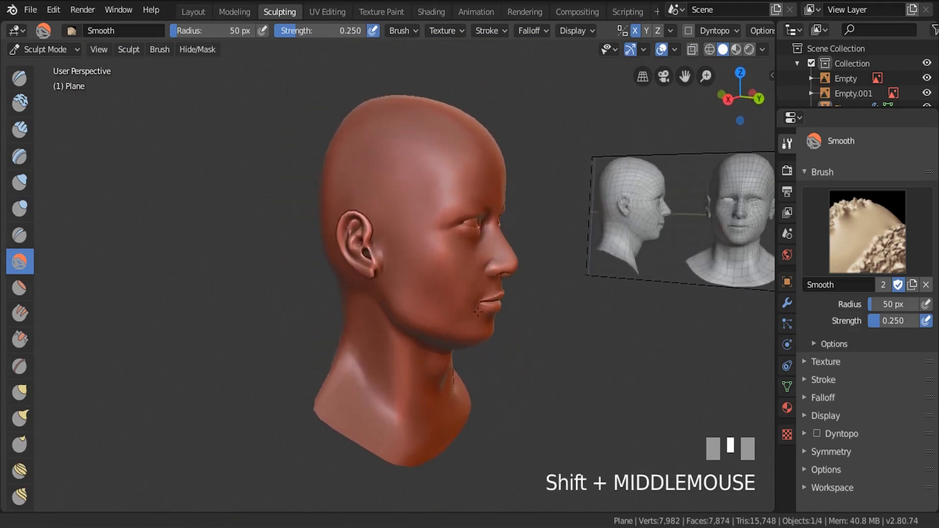
Smooth the skin in front of the ear where it joins the cheek
scroll(367, 284, up, 5)
middle_drag(367, 283, 399, 248)
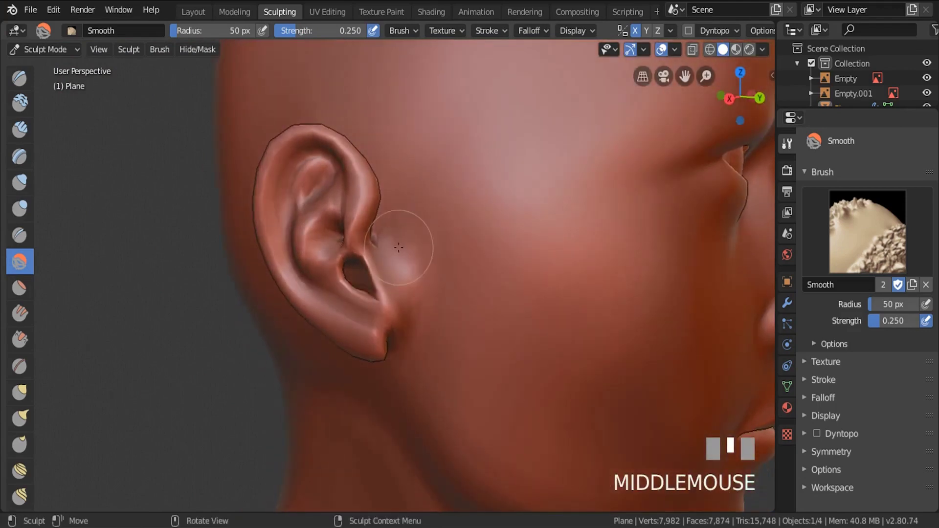
mouse_move(399, 247)
mouse_down()
mouse_move(388, 244)
mouse_move(392, 229)
mouse_up()
mouse_move(395, 210)
mouse_down()
mouse_move(399, 194)
mouse_move(398, 230)
mouse_up()
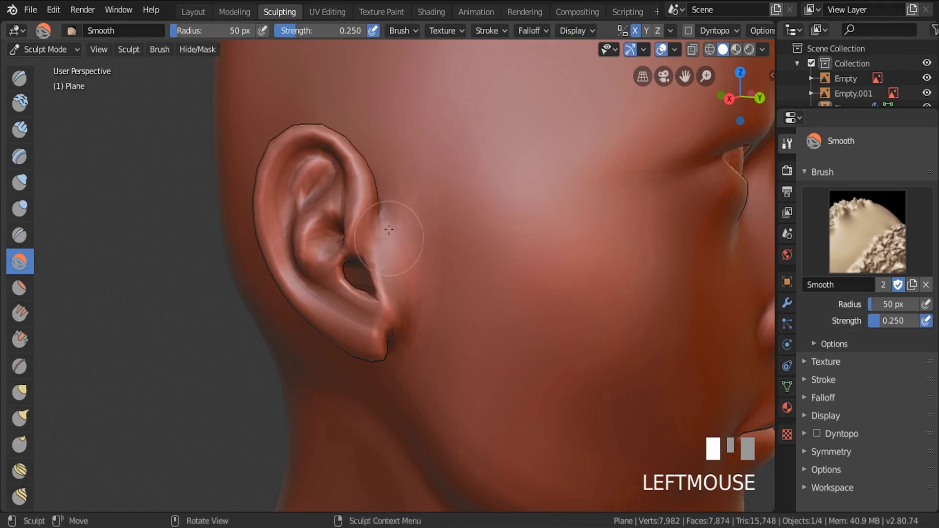
drag(402, 274, 408, 302)
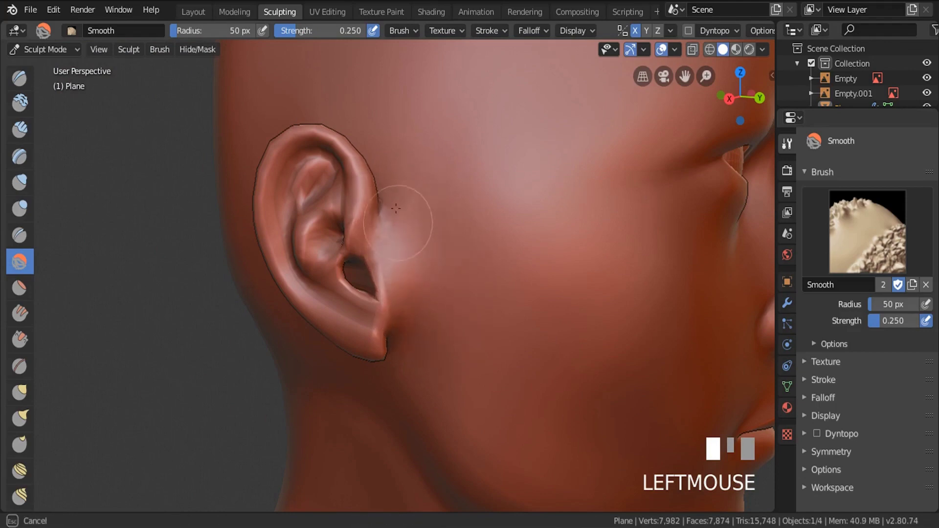
drag(396, 208, 400, 199)
middle_drag(400, 199, 400, 264)
Build up the earlobe into a fuller, rounder shape with the Blob brush
scroll(399, 277, up, 2)
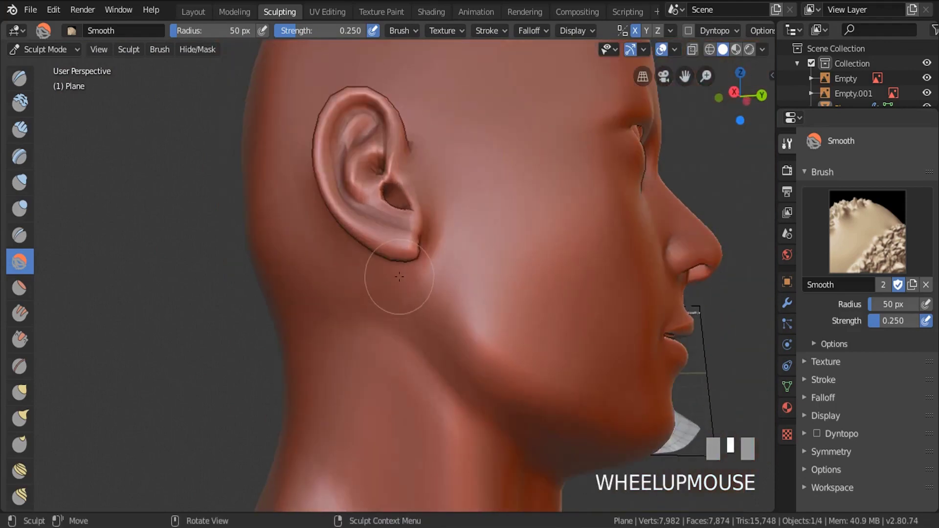
click(20, 209)
drag(412, 264, 398, 263)
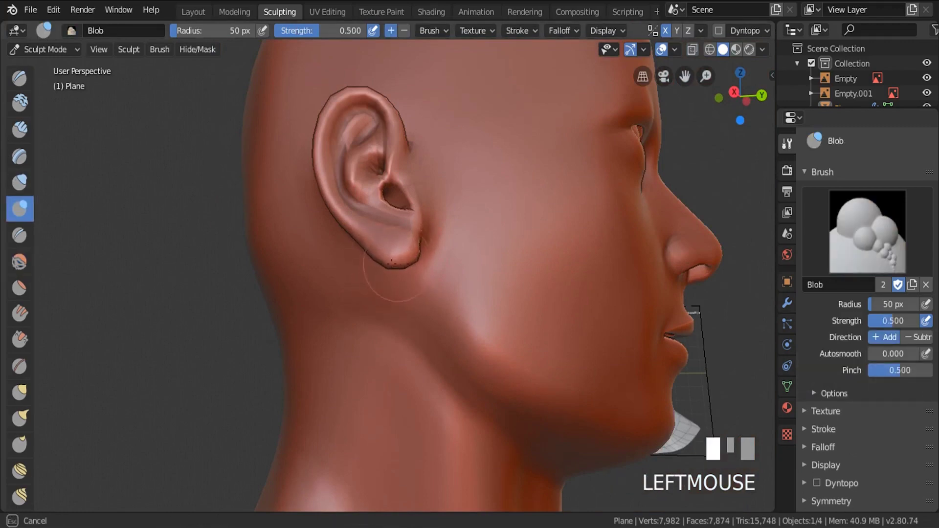
drag(403, 261, 404, 260)
middle_drag(404, 260, 399, 294)
click(395, 299)
Smooth the earlobe and the rim around the ear opening with the Smooth brush
click(19, 261)
scroll(330, 268, up, 3)
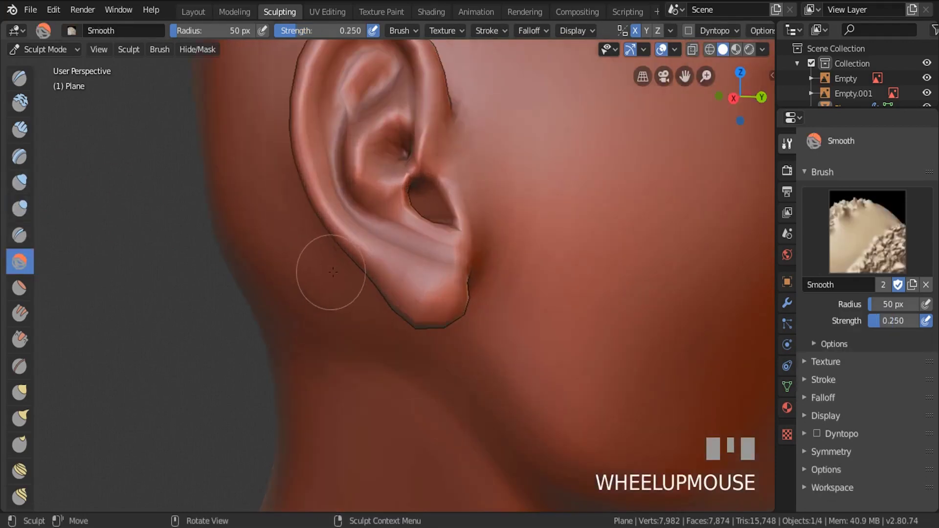
drag(386, 230, 387, 230)
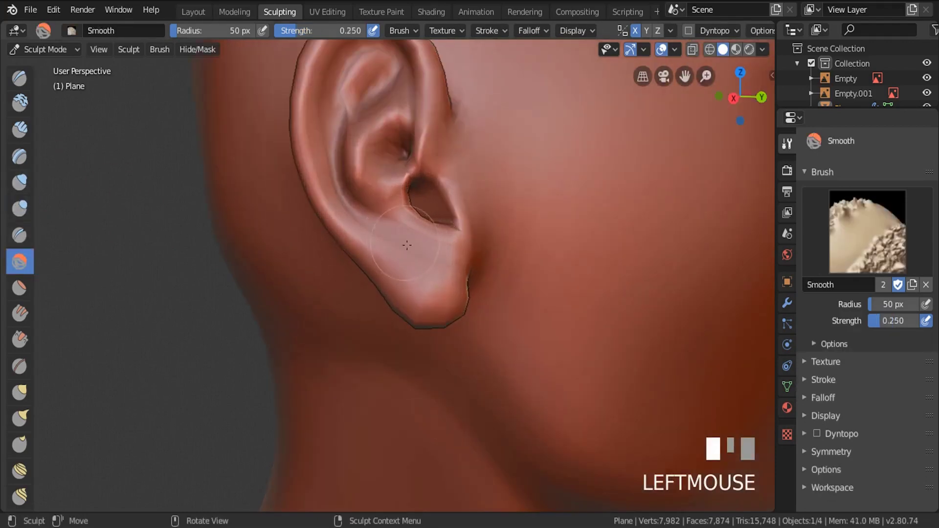
drag(455, 201, 457, 228)
middle_drag(415, 223, 408, 180)
drag(409, 180, 373, 167)
Smooth the upper inner folds of the ear
drag(370, 115, 416, 105)
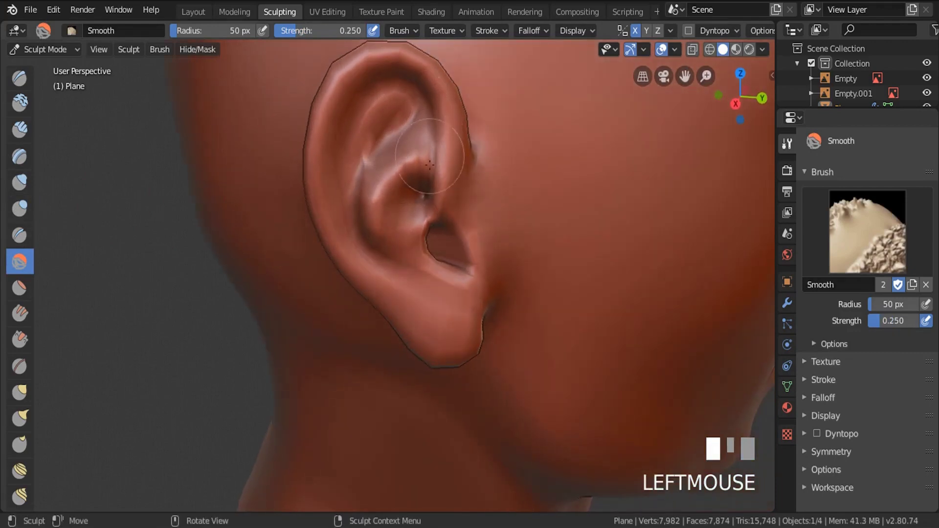
middle_drag(430, 164, 411, 160)
drag(411, 159, 408, 162)
scroll(411, 162, down, 2)
mouse_move(412, 162)
middle_down()
mouse_move(430, 168)
mouse_move(424, 195)
mouse_move(331, 209)
mouse_move(290, 240)
mouse_move(427, 237)
mouse_move(404, 239)
middle_up()
click(423, 195)
Return to the Layout workspace and open the head mesh for editing in vertex selection with nothing selected
click(193, 11)
key(Tab)
scroll(379, 285, up, 3)
middle_drag(379, 285, 429, 274)
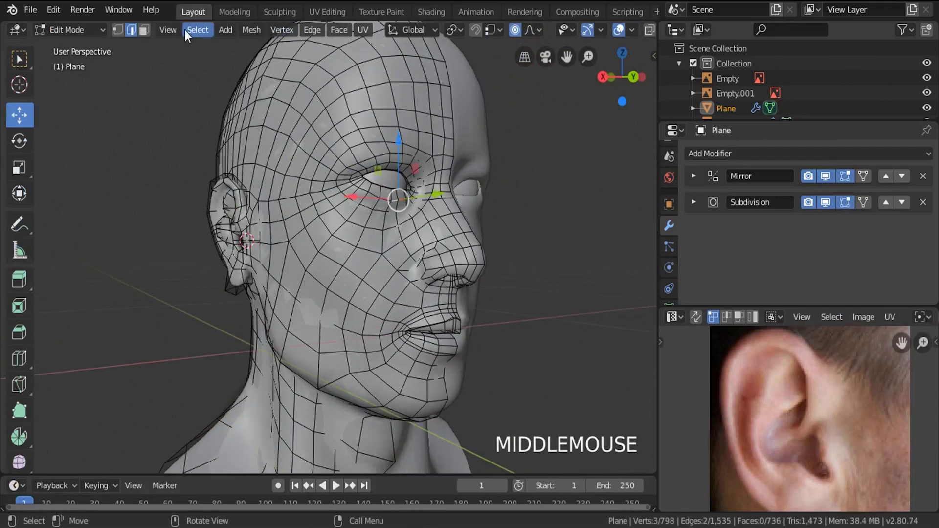
click(117, 31)
key(a)
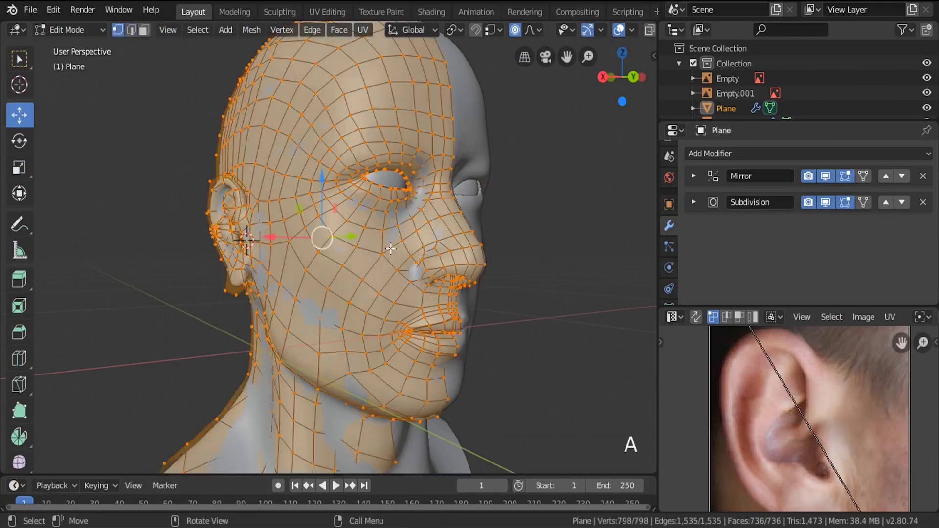
key(a)
Circle-select the cheek vertices below the eye, apply Smooth Vertices, and leave mesh editing
key(c)
mouse_move(362, 250)
mouse_down()
mouse_move(364, 237)
mouse_move(368, 264)
mouse_up()
right_click(320, 220)
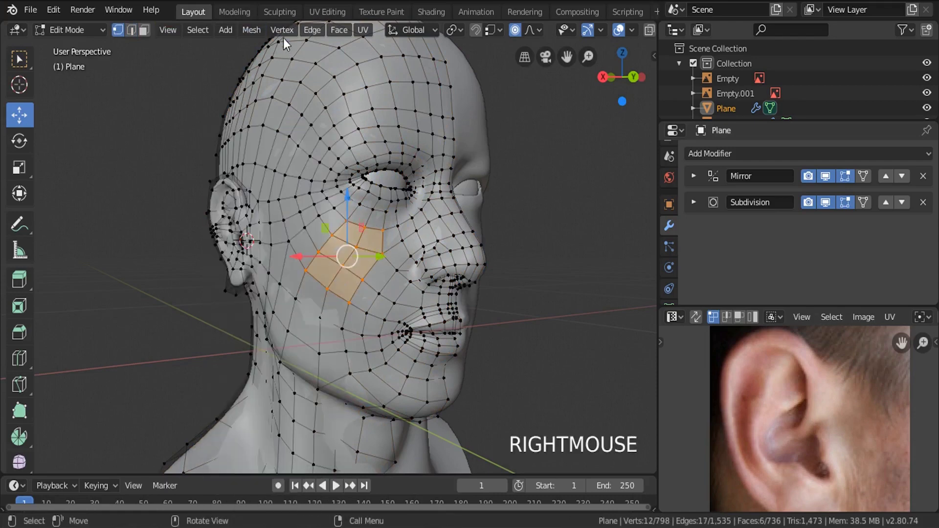
click(283, 30)
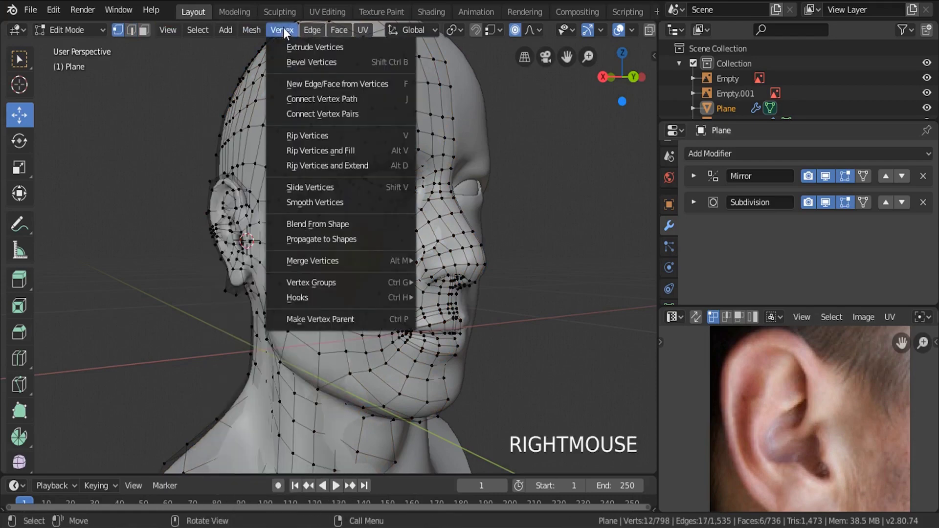
click(315, 203)
middle_drag(326, 231, 369, 262)
key(Tab)
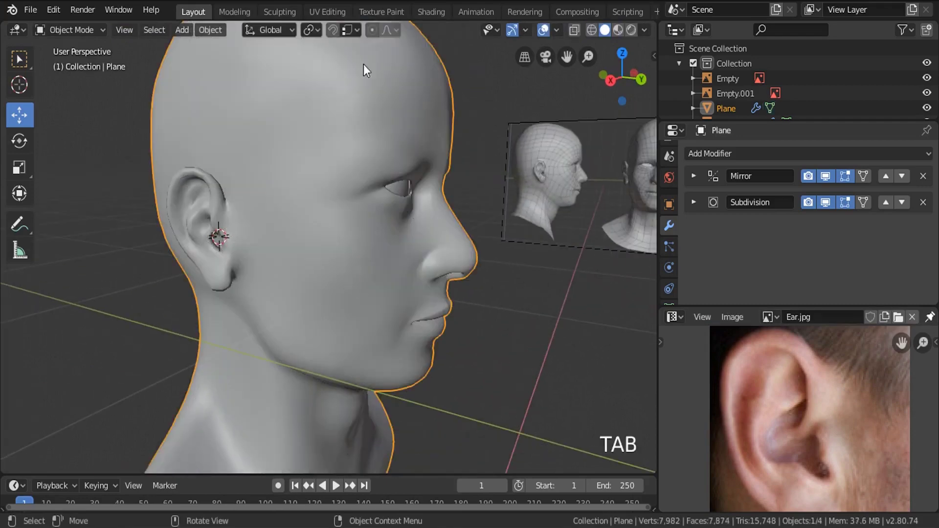
Return to the Sculpting workspace and smooth uneven areas around the head, ending at the back of the skull
click(279, 12)
mouse_move(342, 126)
middle_down()
mouse_move(372, 147)
mouse_move(352, 146)
middle_up()
middle_drag(485, 301, 416, 348)
mouse_move(395, 229)
mouse_down()
mouse_move(384, 230)
mouse_move(447, 218)
mouse_move(449, 204)
mouse_up()
click(422, 258)
middle_drag(449, 203, 519, 207)
drag(367, 221, 368, 258)
middle_drag(370, 319, 357, 294)
click(372, 288)
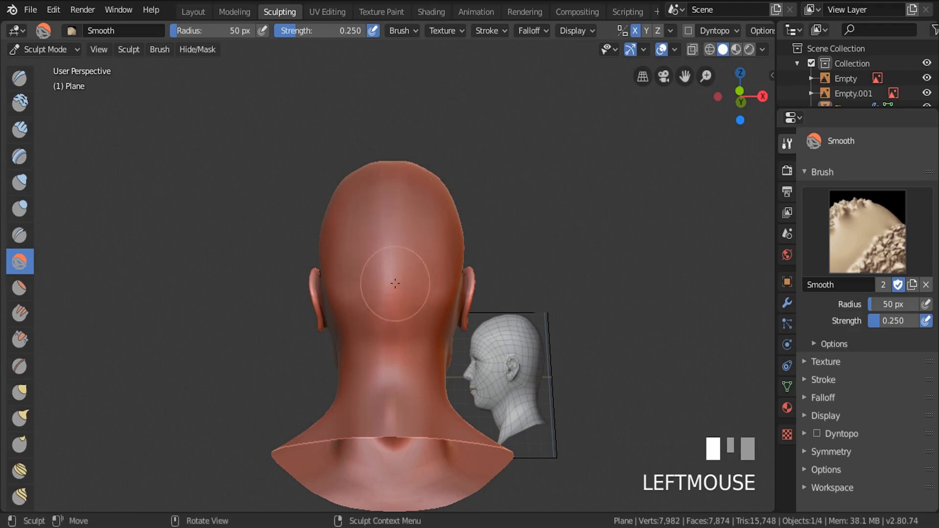
Smooth the back of the head and neck, and check the neck profile from the side
mouse_move(396, 234)
middle_down()
mouse_move(421, 296)
mouse_move(417, 336)
mouse_move(461, 293)
mouse_move(430, 372)
mouse_move(377, 398)
middle_up()
click(421, 297)
scroll(462, 294, down, 3)
scroll(411, 381, up, 5)
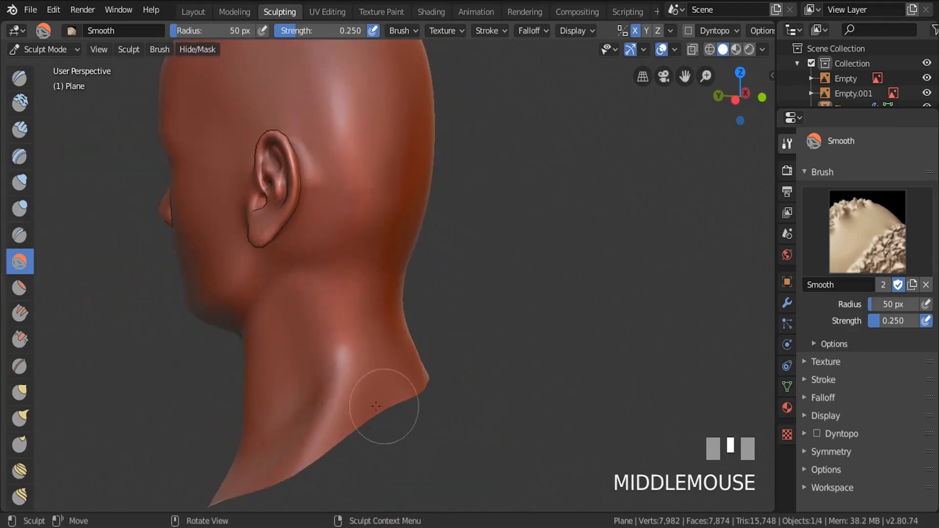
middle_drag(359, 298, 338, 296)
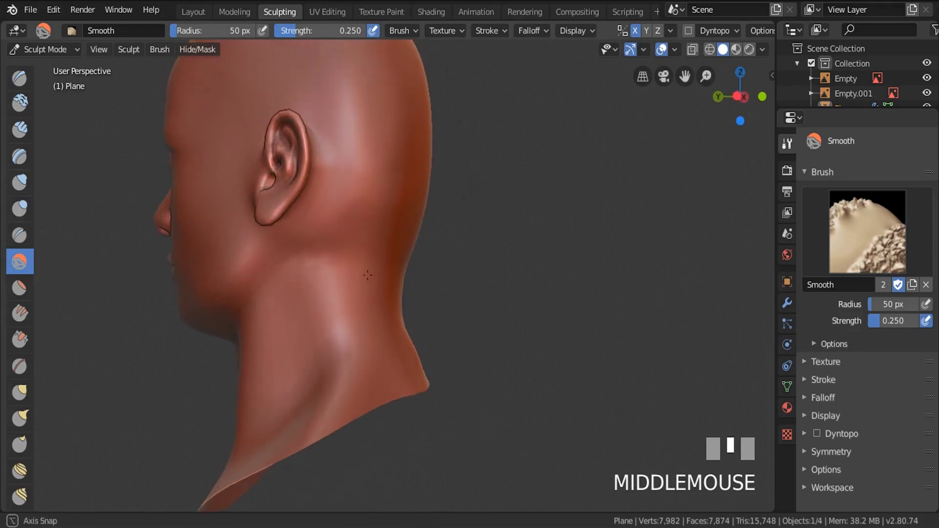
Carve in the nape just below the base of the skull with the inverted Blob brush
click(24, 208)
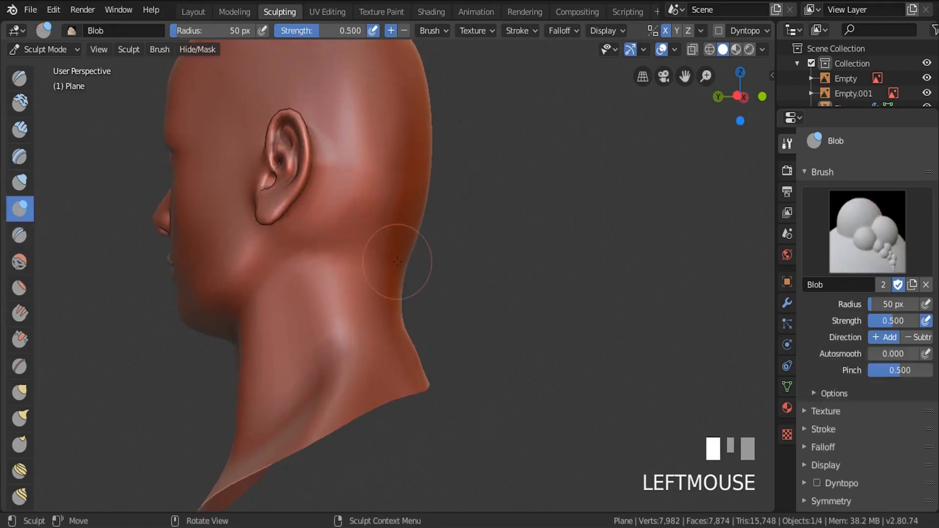
drag(395, 260, 360, 260)
ctrl+drag(370, 261, 360, 266)
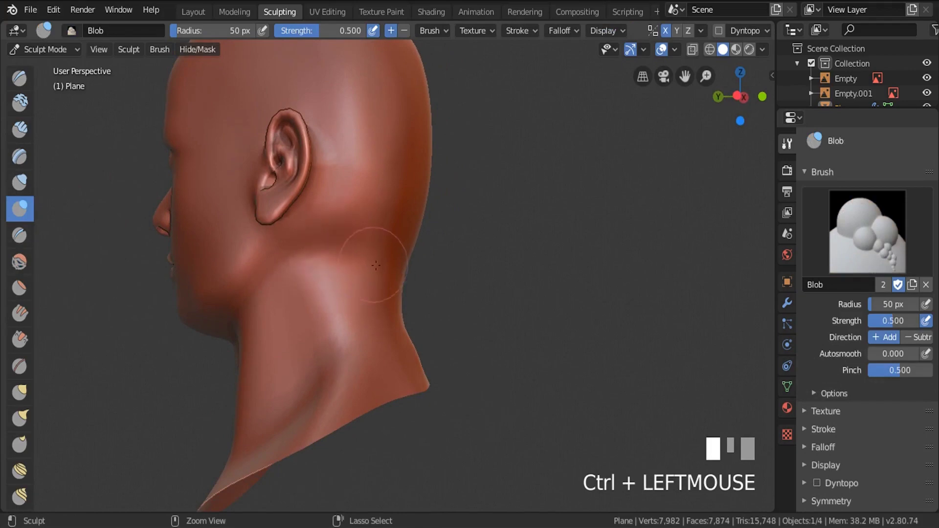
Carve in the back and side of the upper neck below the skull with the inverted Blob brush, and smooth the transition
mouse_move(409, 269)
middle_down()
mouse_move(400, 278)
mouse_move(320, 271)
middle_up()
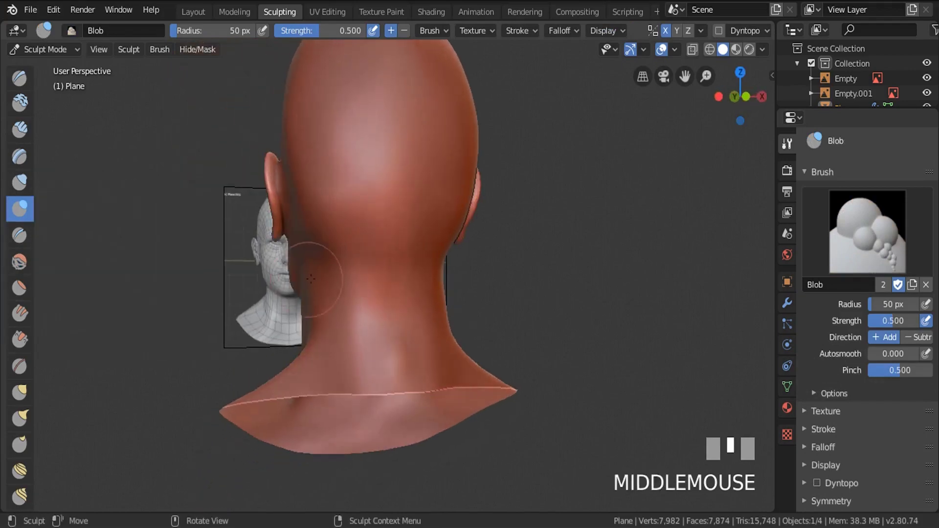
ctrl+drag(321, 272, 334, 267)
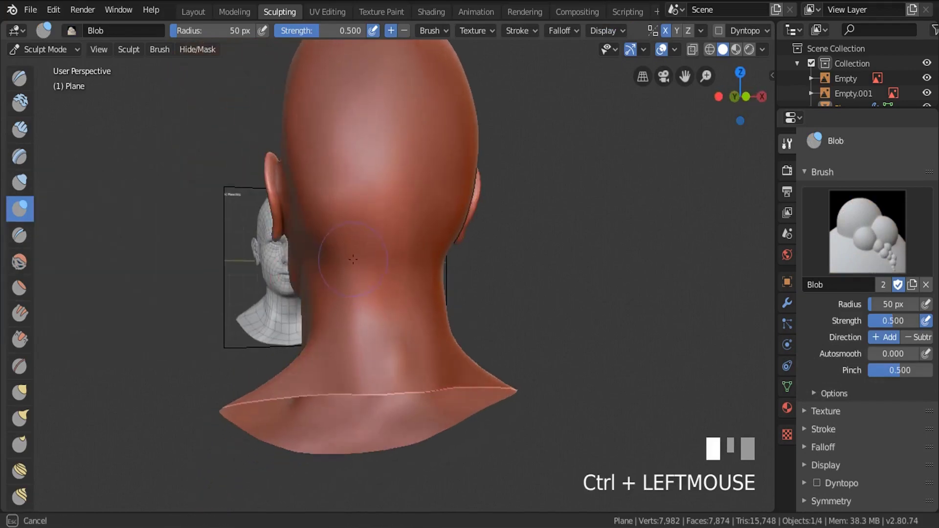
middle_drag(348, 267, 381, 264)
scroll(382, 264, up, 3)
ctrl+drag(343, 254, 339, 251)
scroll(339, 251, down, 4)
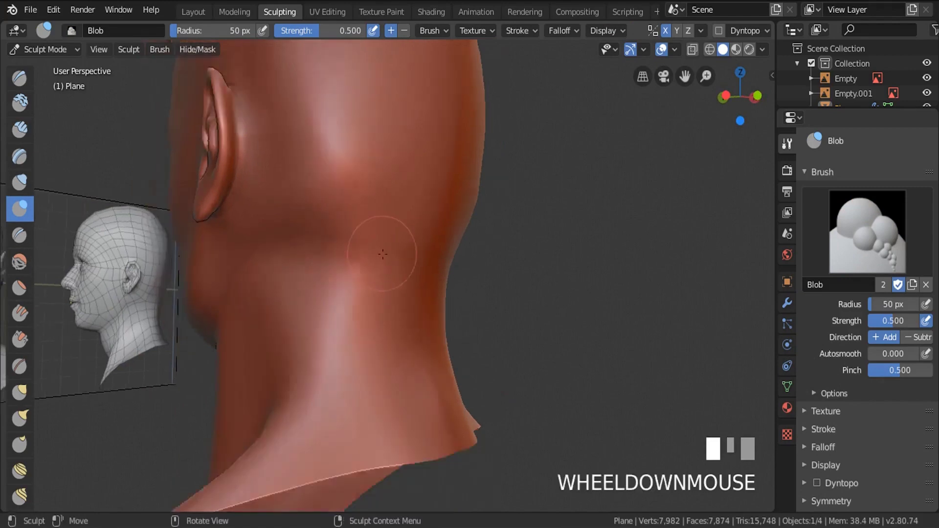
middle_drag(388, 241, 422, 312)
middle_drag(422, 312, 420, 316)
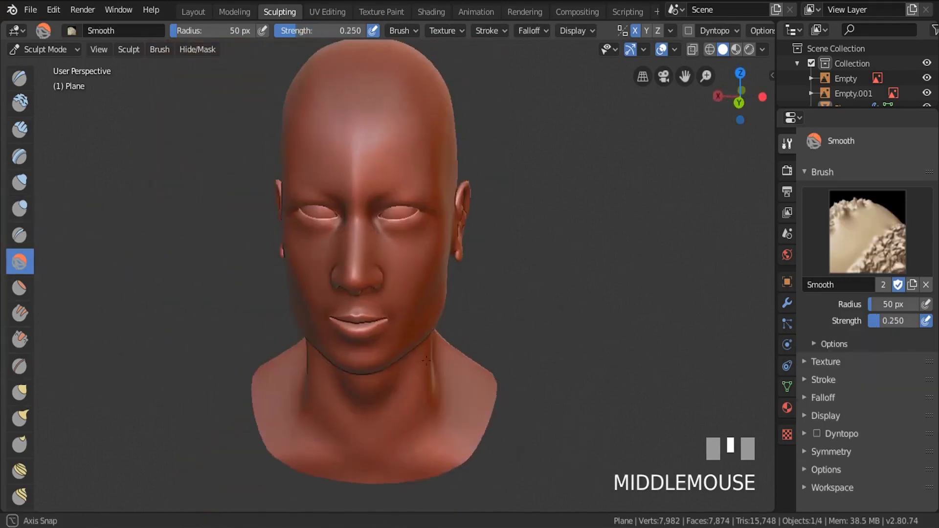
Return to the Layout workspace, deselect everything, and examine the whole head from the front and at an angle
middle_drag(250, 78, 282, 74)
click(206, 10)
middle_drag(343, 185, 370, 203)
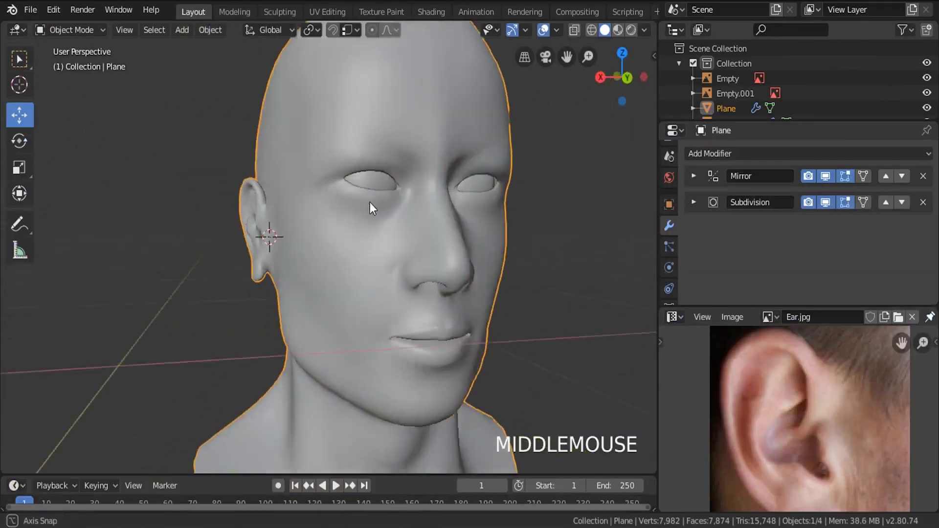
scroll(313, 197, down, 2)
middle_drag(313, 198, 391, 260)
key(alt+a)
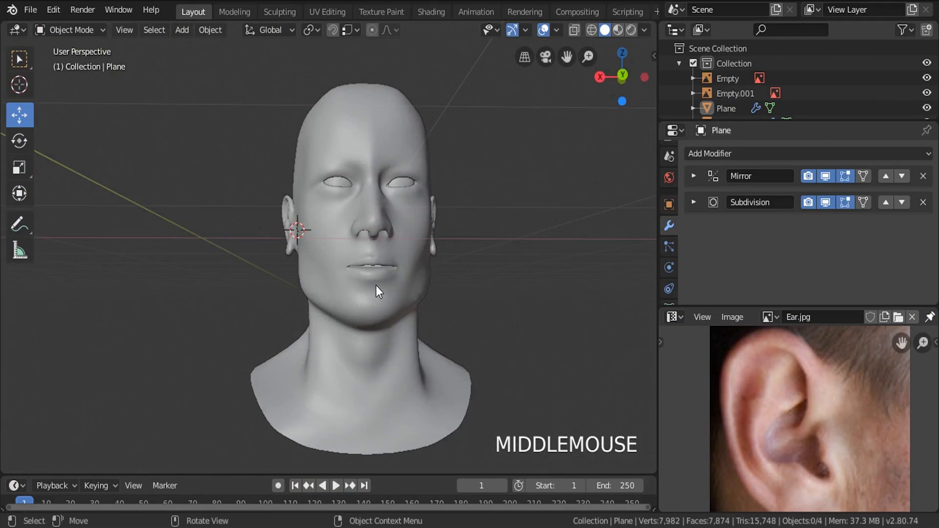
mouse_move(375, 286)
middle_down()
mouse_move(427, 297)
mouse_move(374, 293)
middle_up()
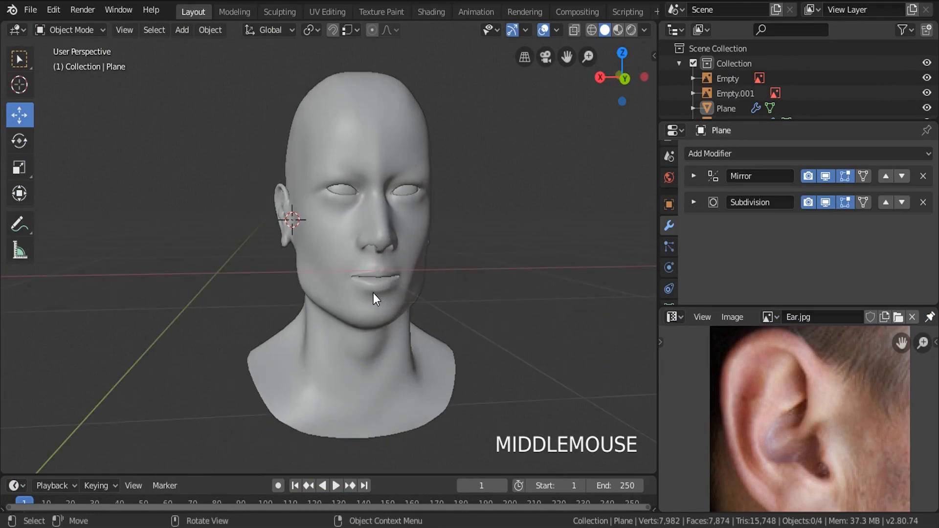